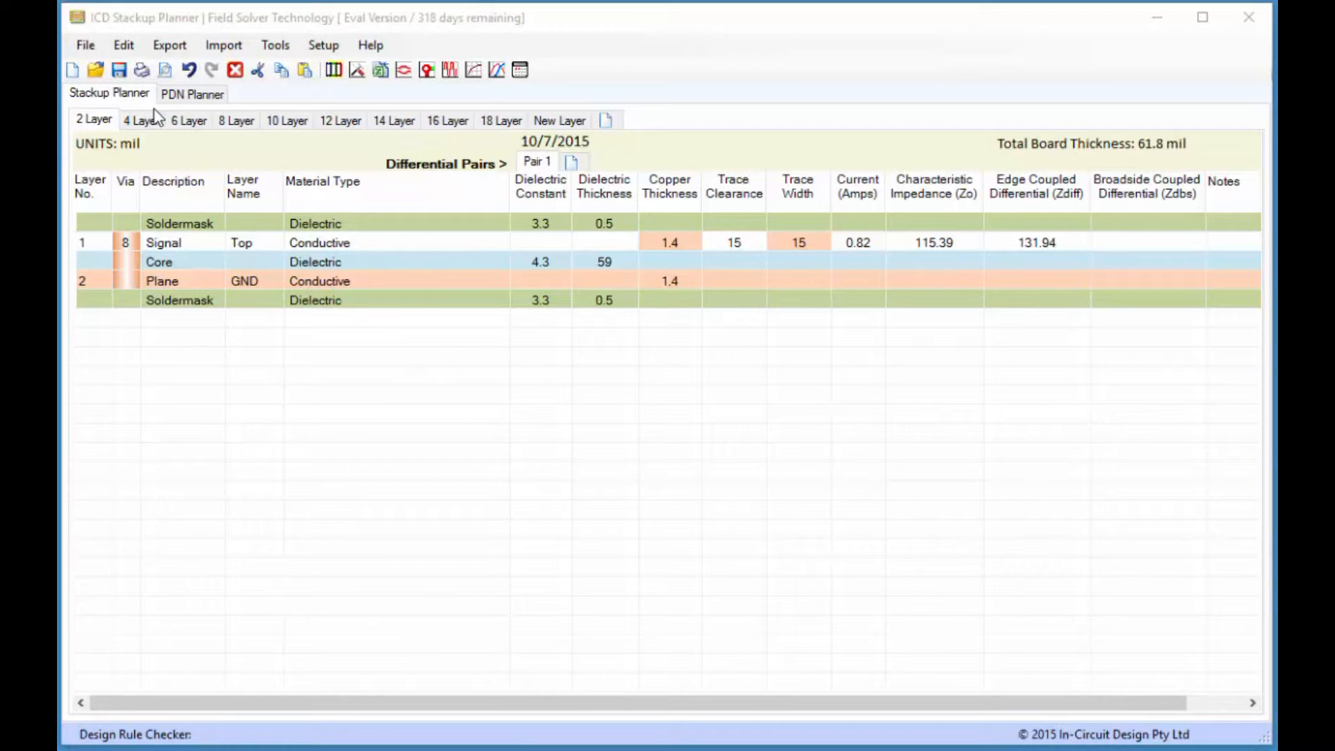
Compare the PDN Planner's impedance plot and plane settings with the 2 Layer table in the Stackup Planner
left_click(207, 104)
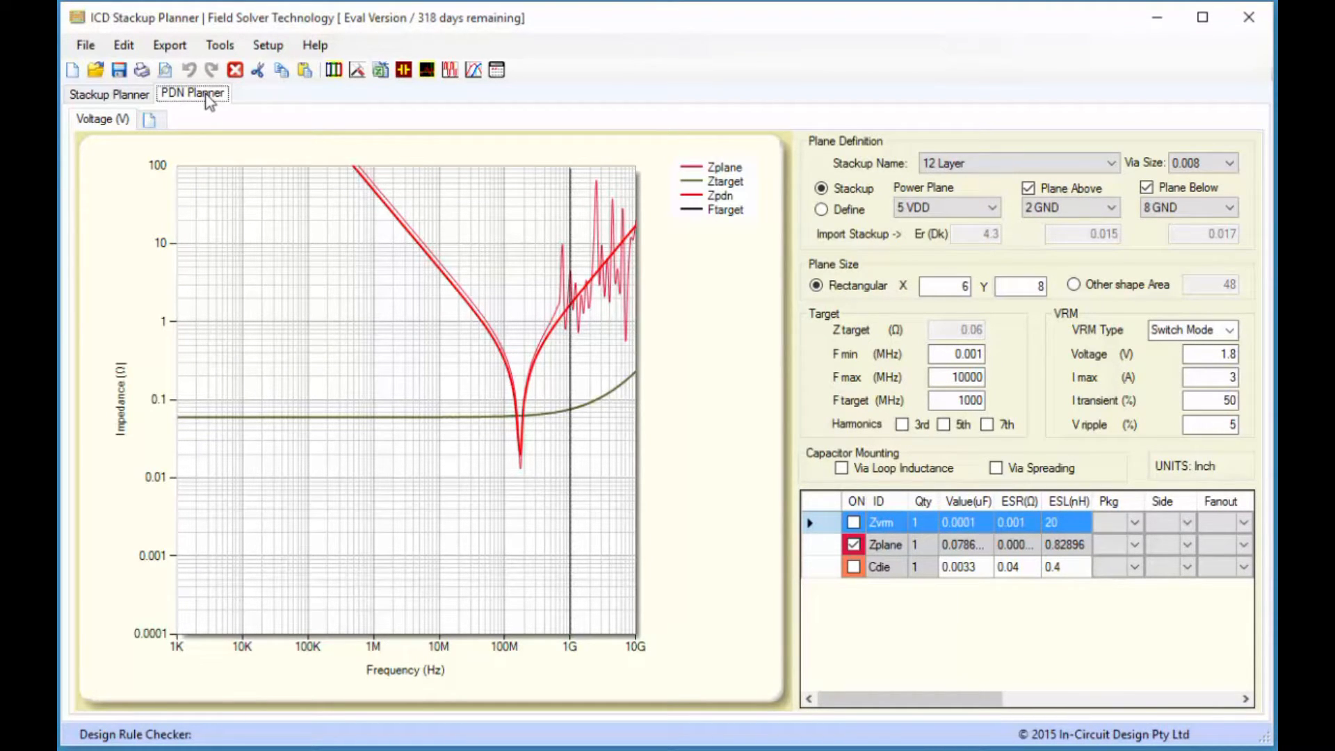
left_click(129, 102)
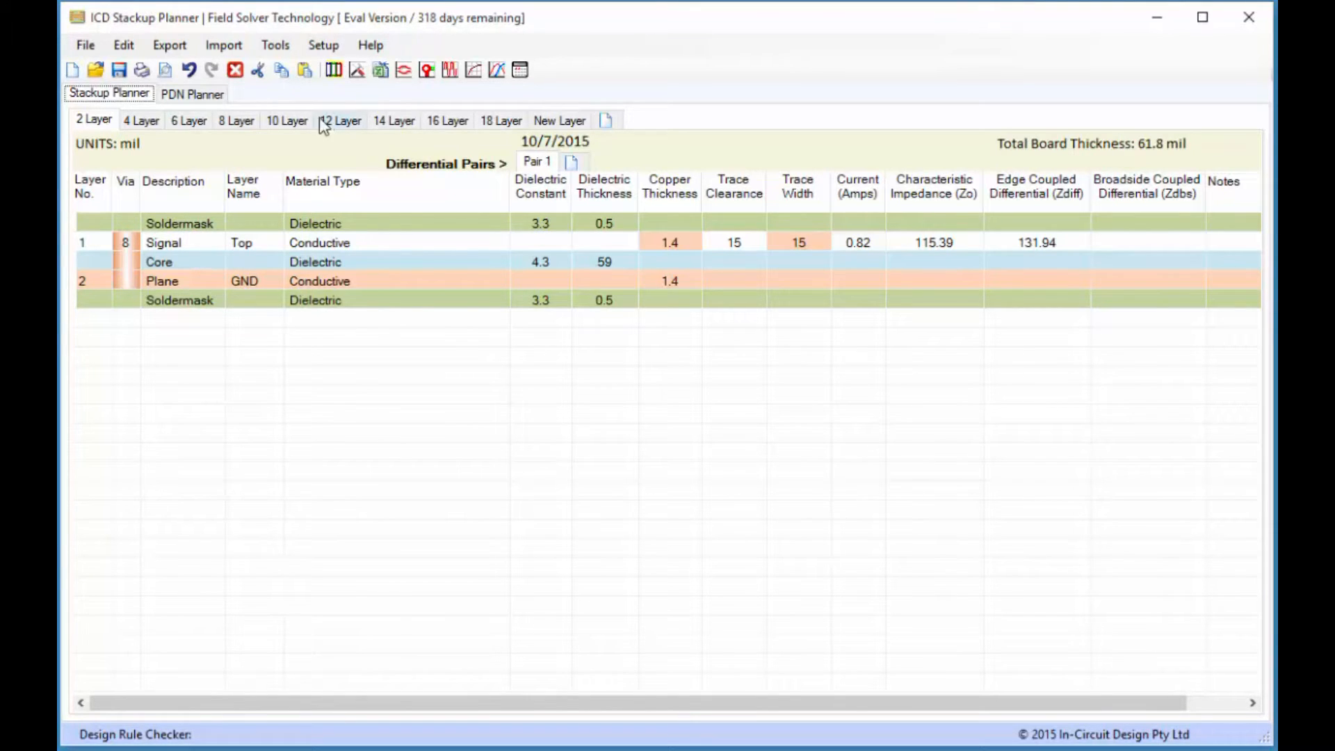
left_click(208, 94)
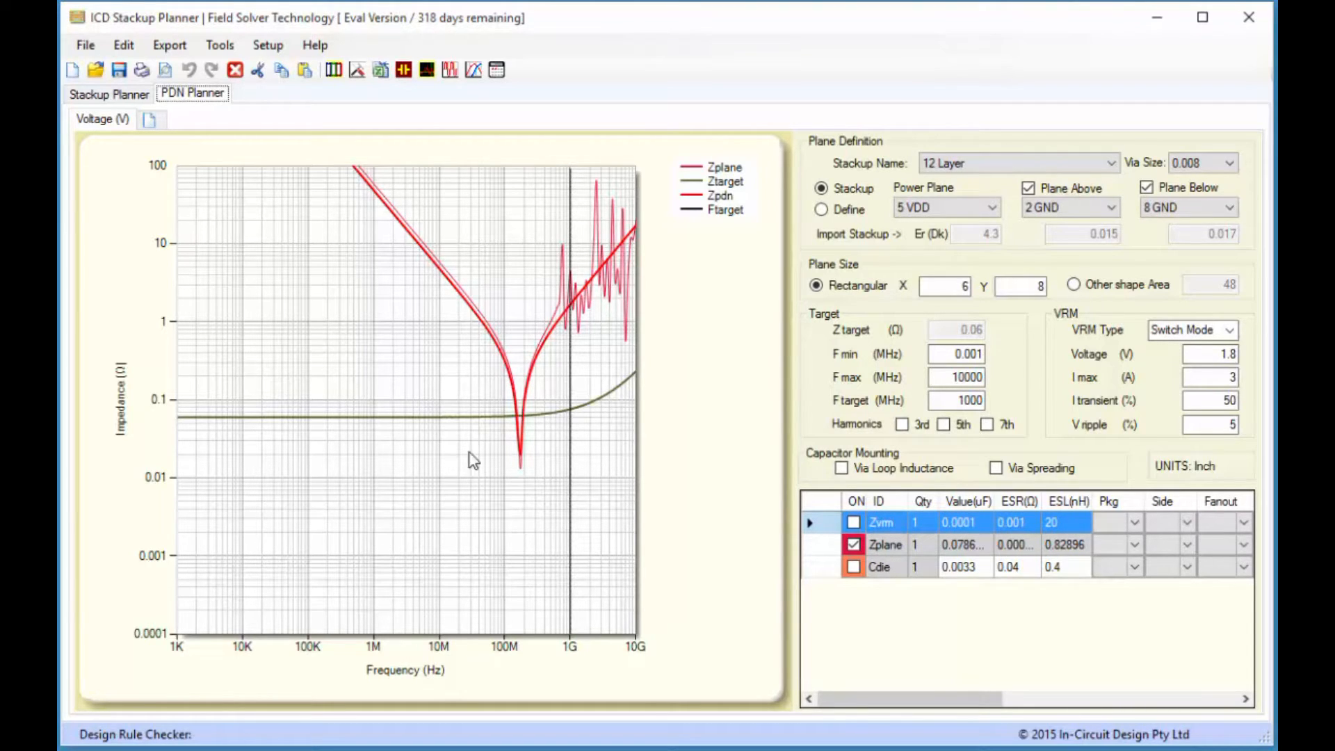
left_click(111, 94)
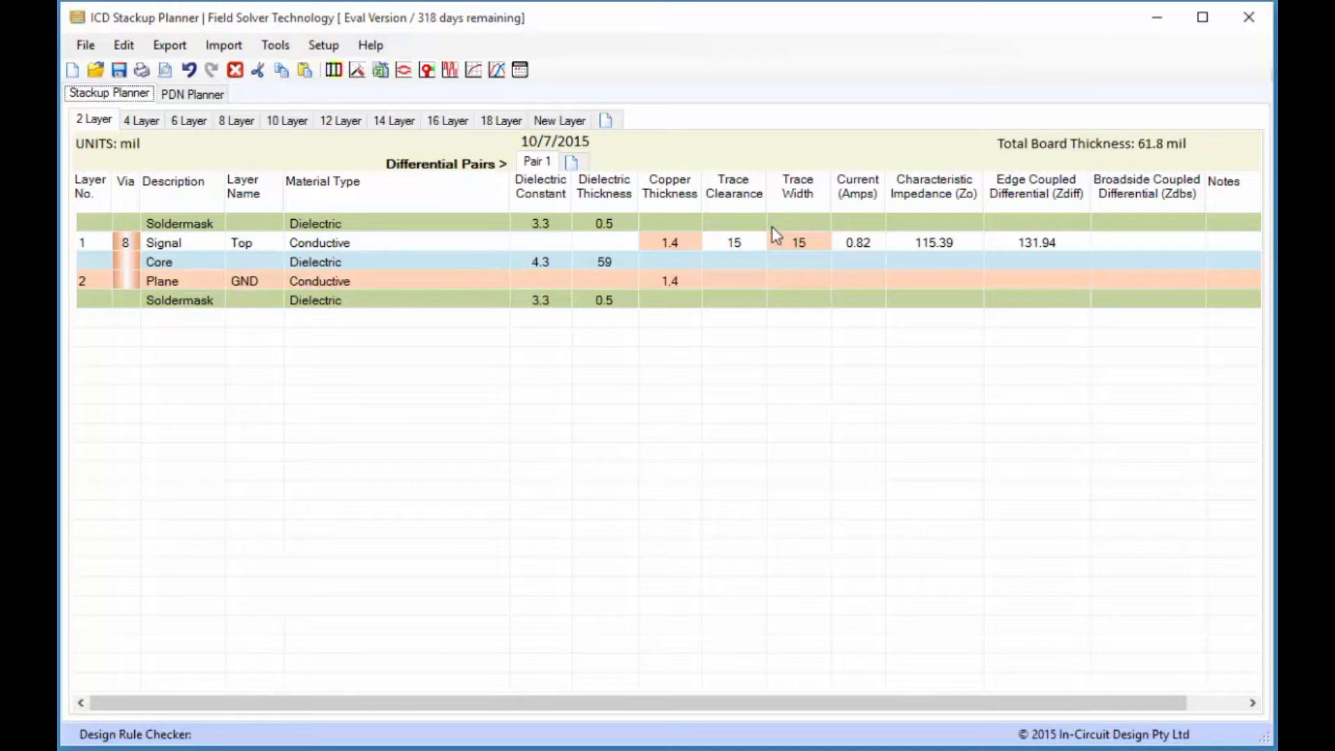
Examine the core materials, column sorting options and filter fields in the Dielectric Materials Library, and close the library
left_click(335, 70)
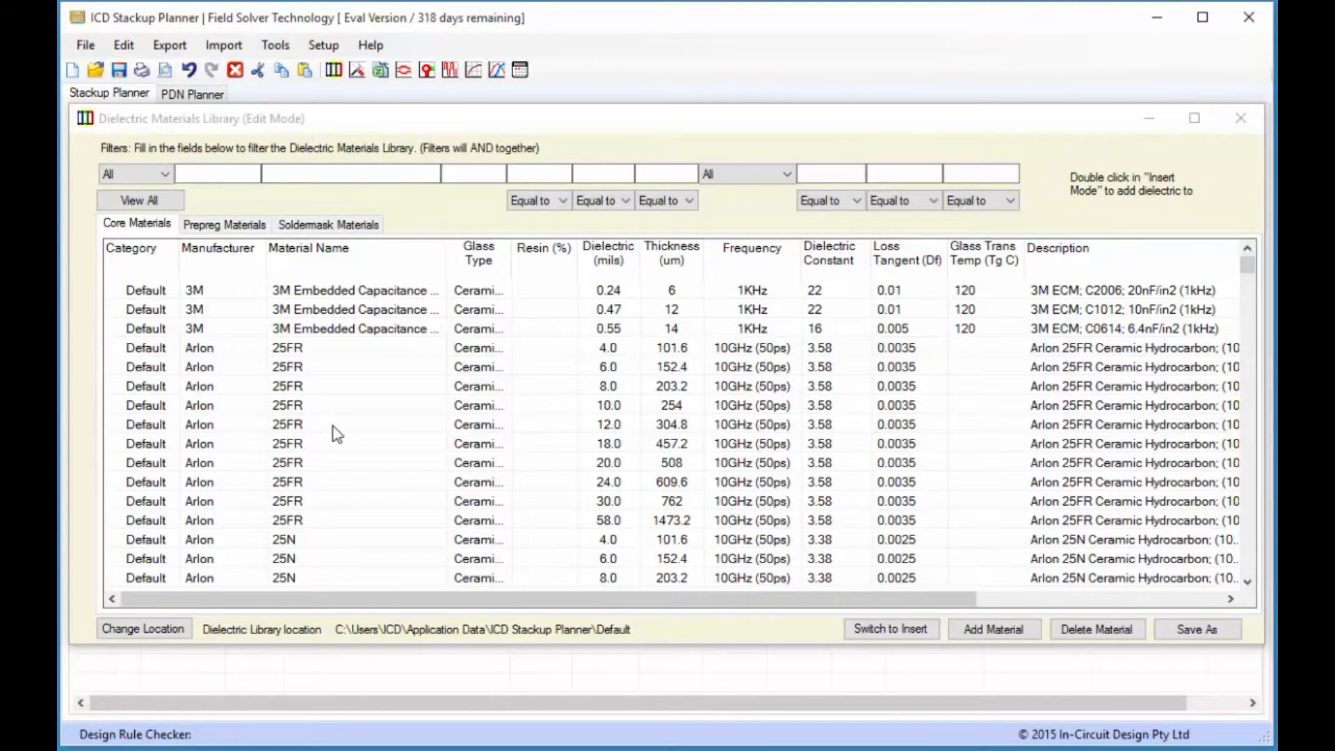
left_click(334, 426)
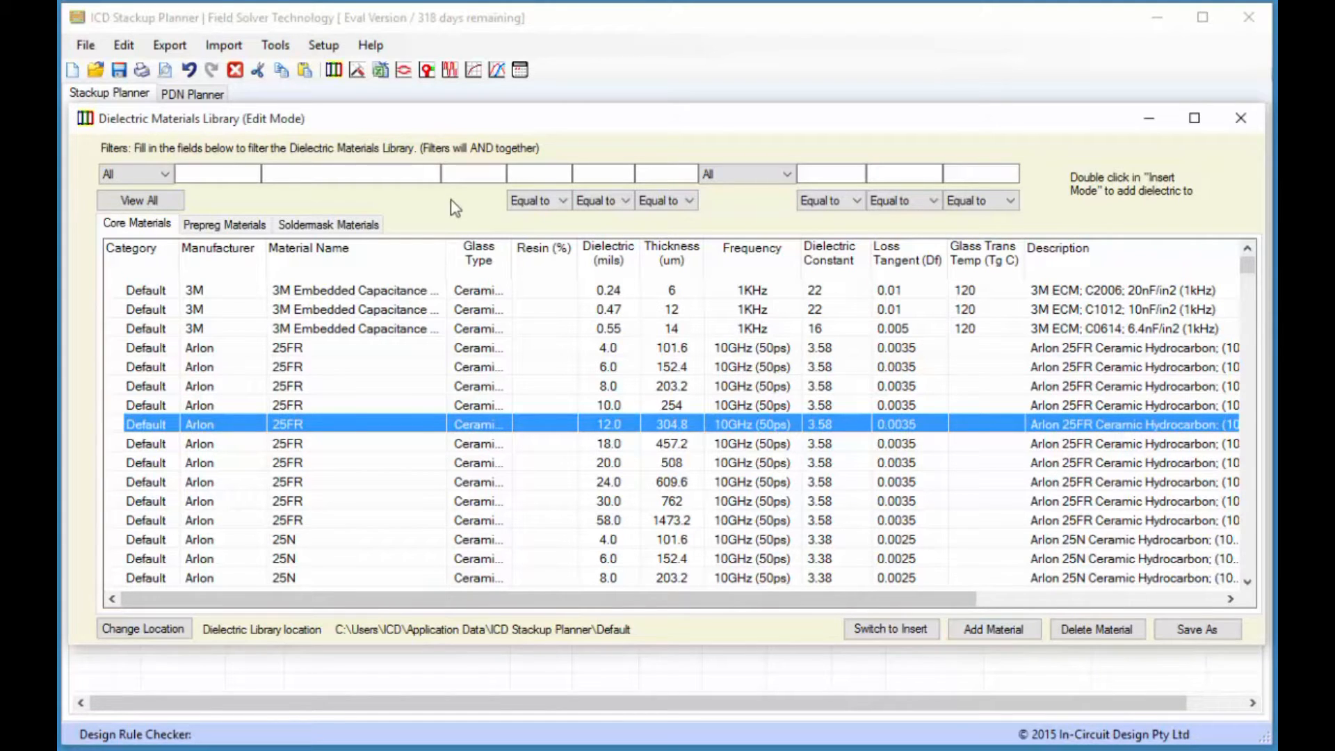
right_click(404, 256)
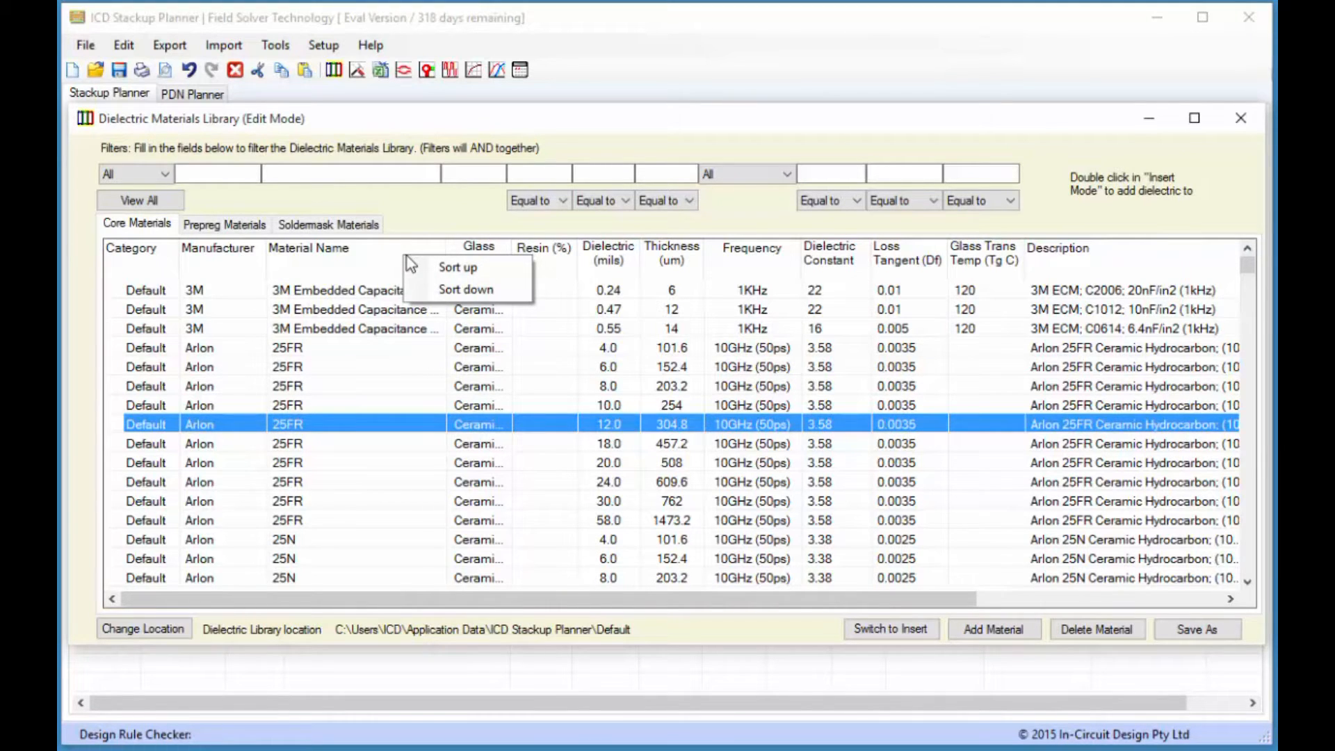
left_click(317, 170)
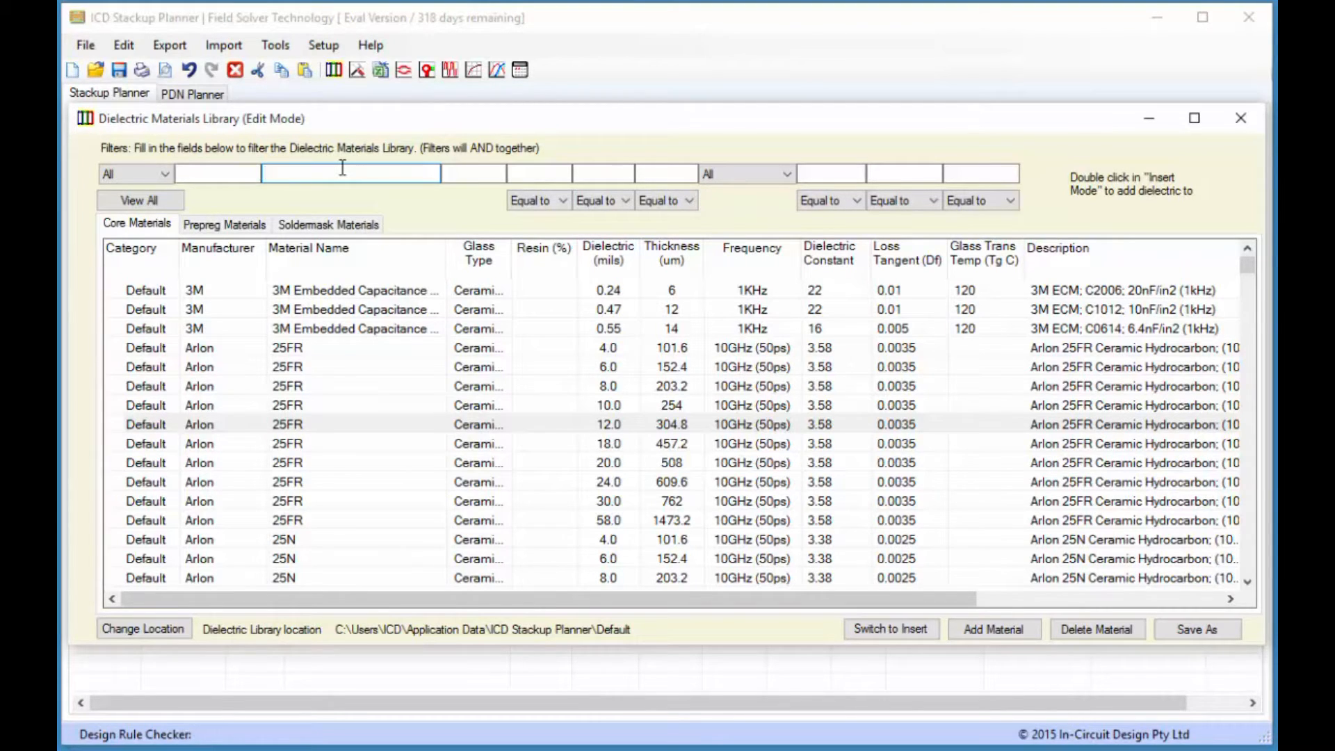
left_click(1240, 118)
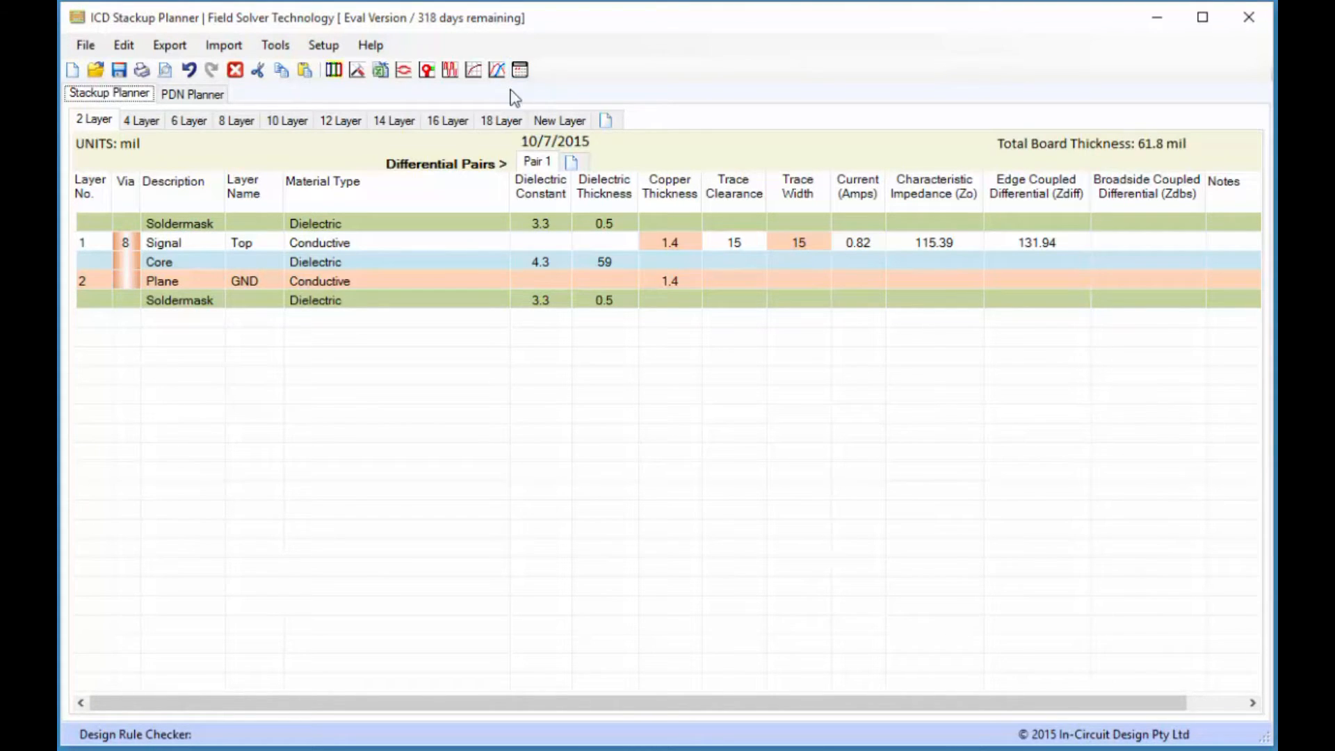
Look through the 4, 6 and 8 Layer stackups and copy all rows of the 8 Layer stackup, soldermask to soldermask
left_click(143, 122)
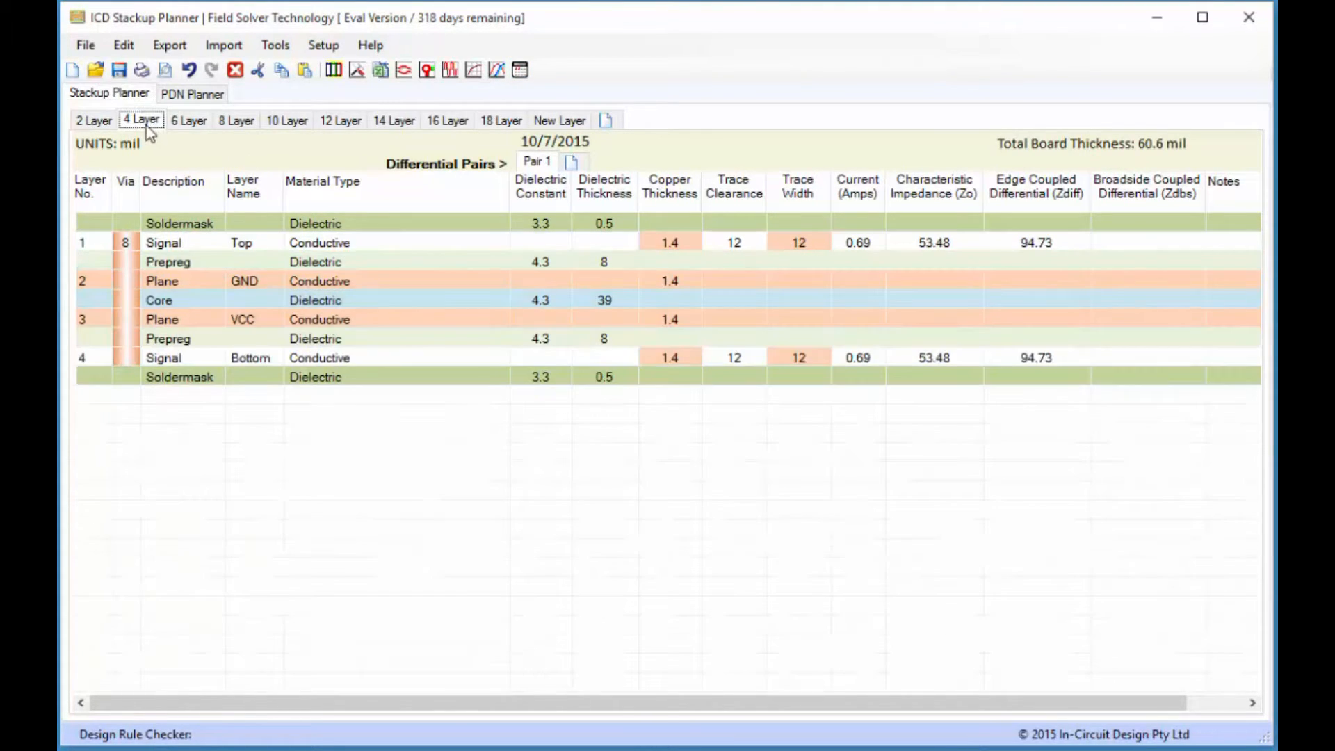
left_click(188, 122)
left_click(237, 122)
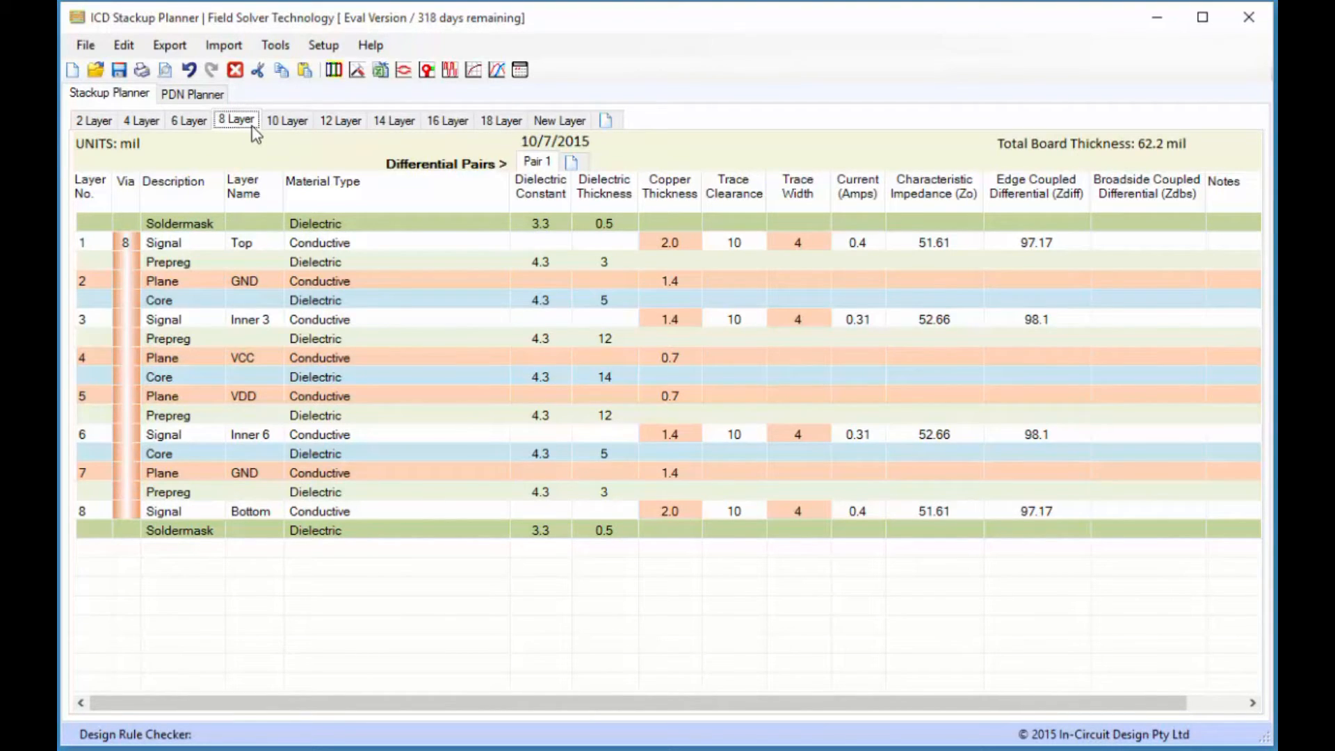
left_click(263, 223)
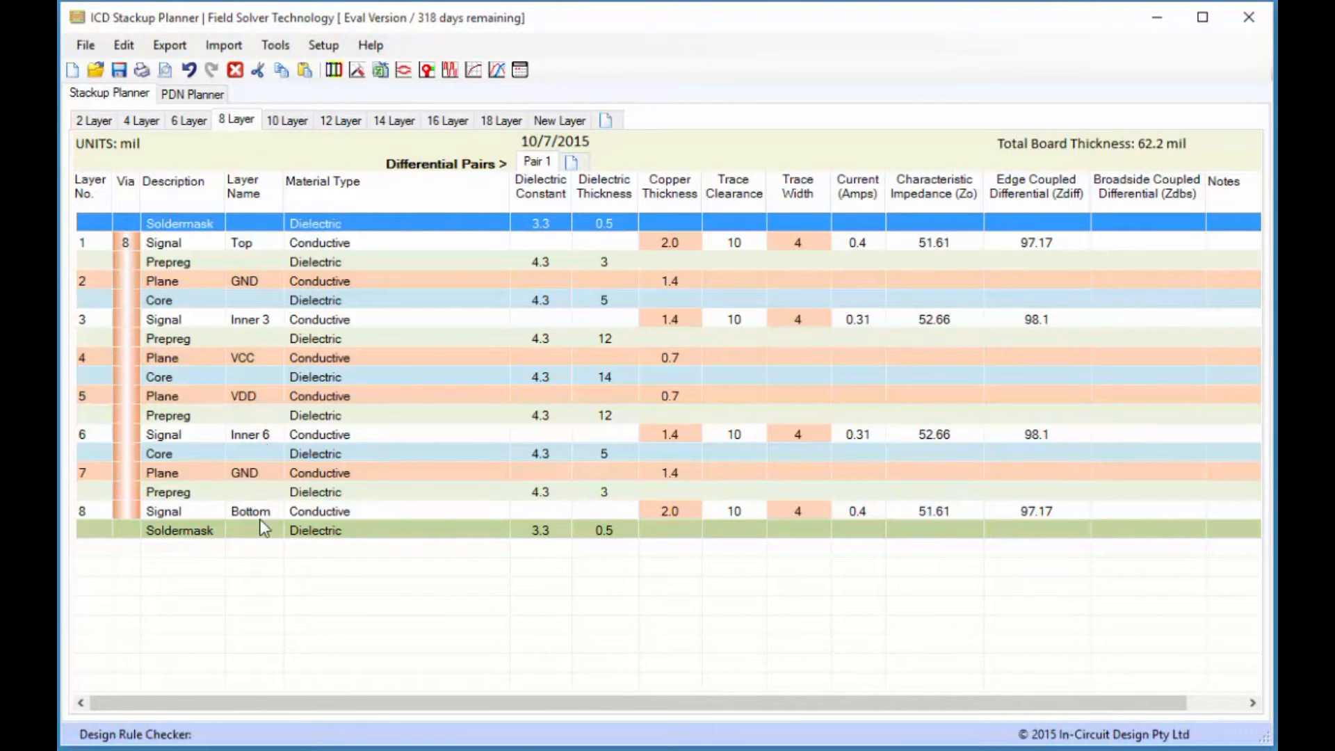
left_click(189, 531, "shift")
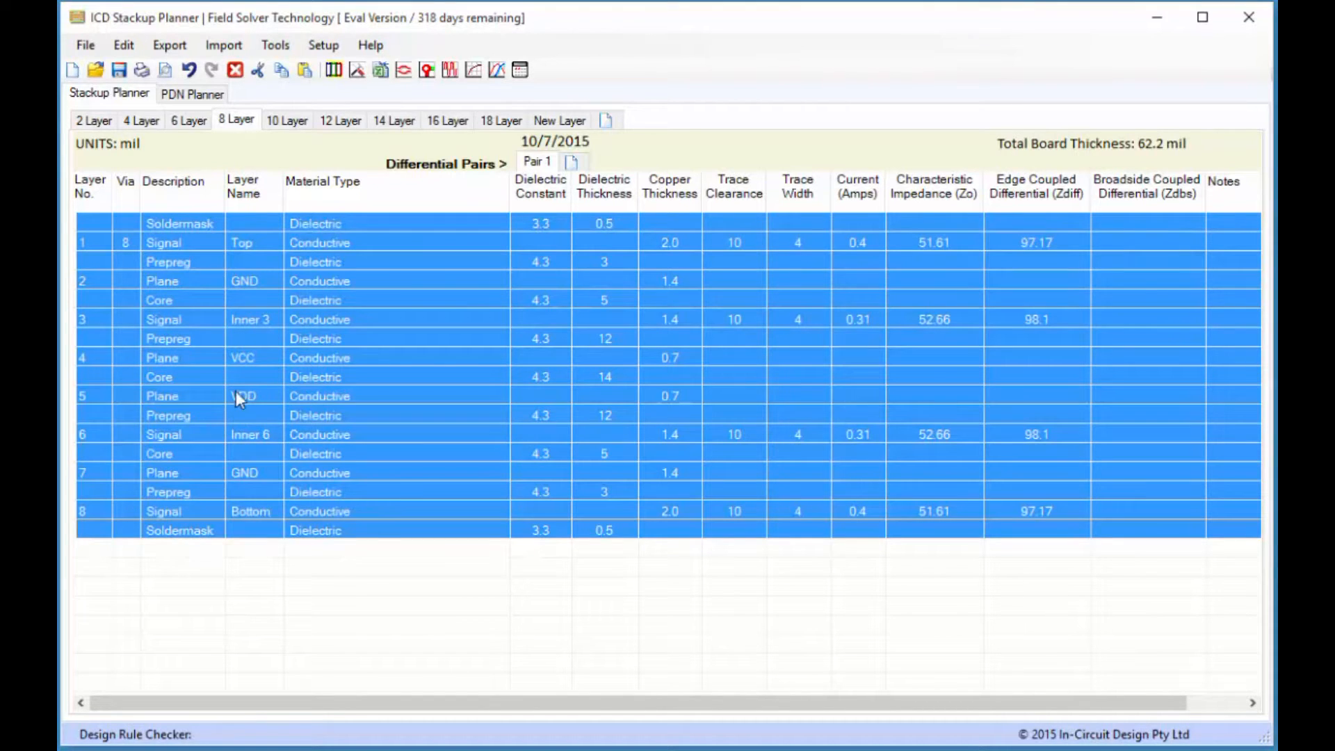
right_click(262, 281)
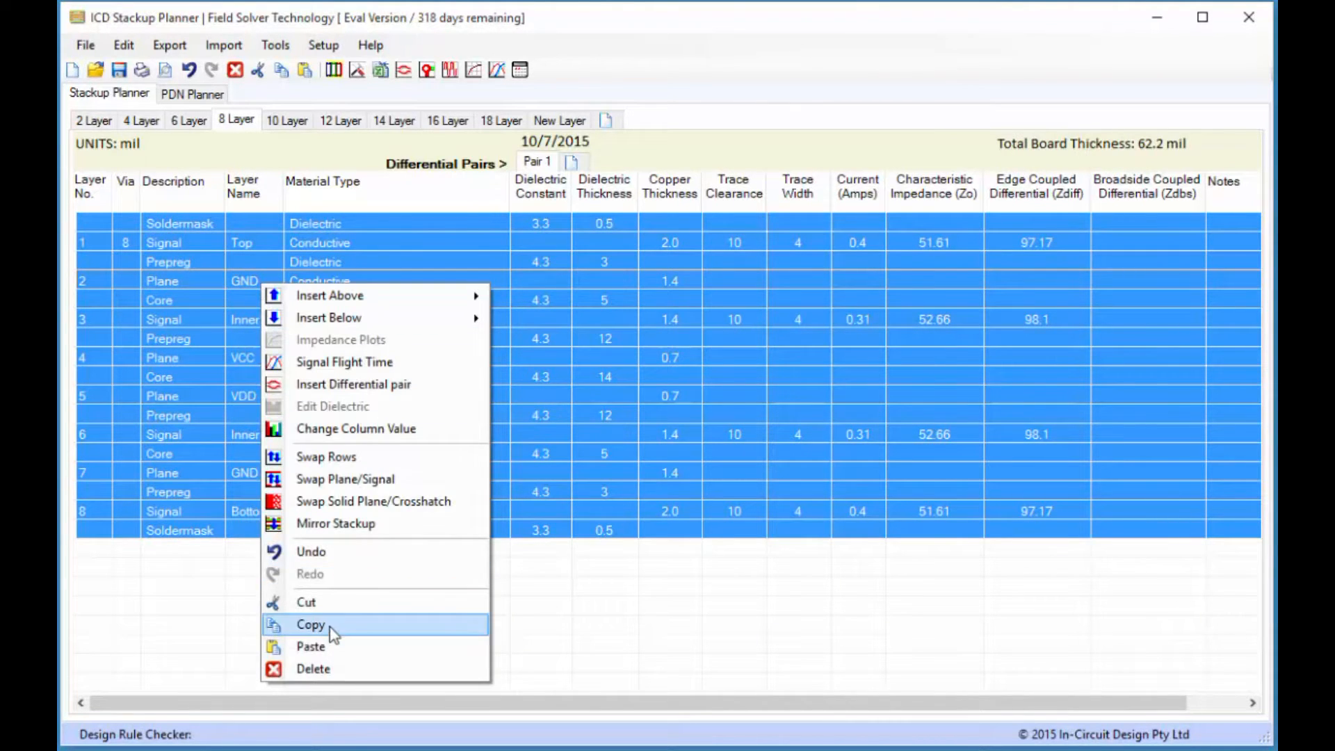
left_click(330, 629)
Add a new blank stackup and paste the copied 8 Layer rows into it
left_click(559, 120)
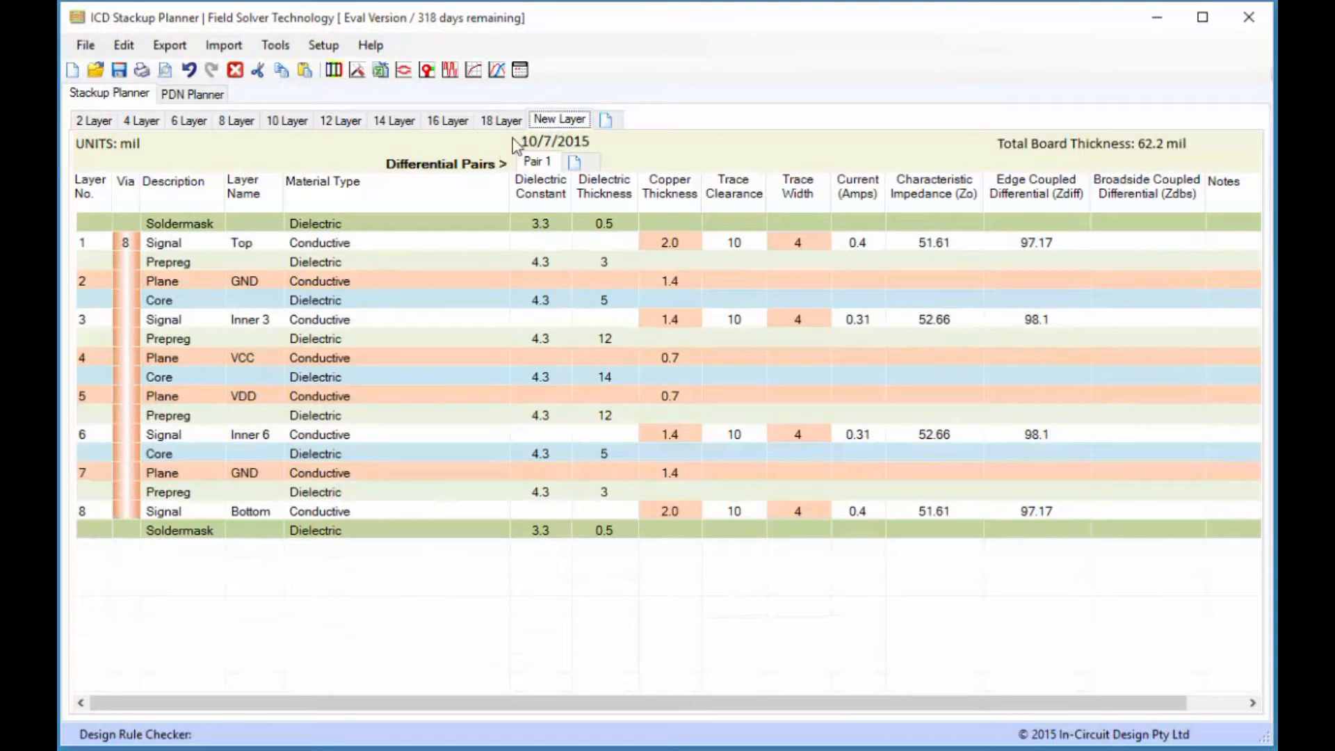
left_click(605, 120)
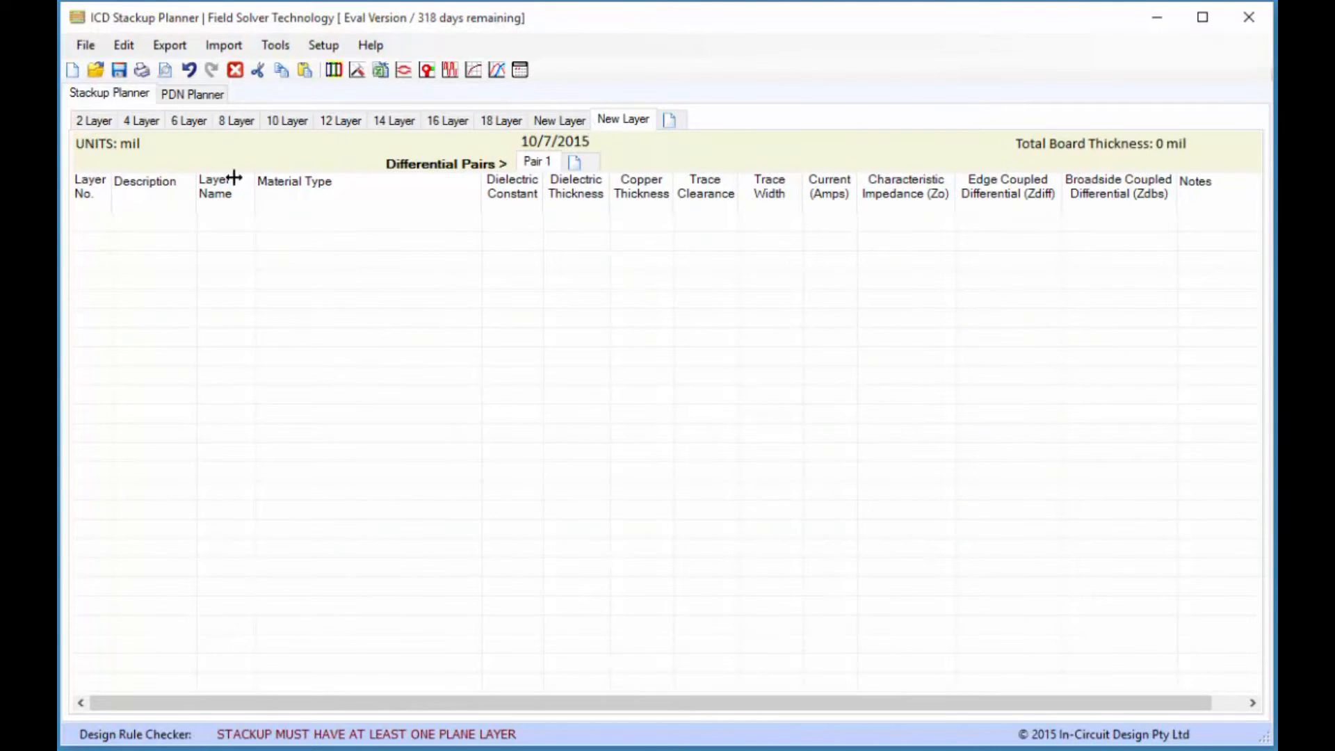
right_click(161, 236)
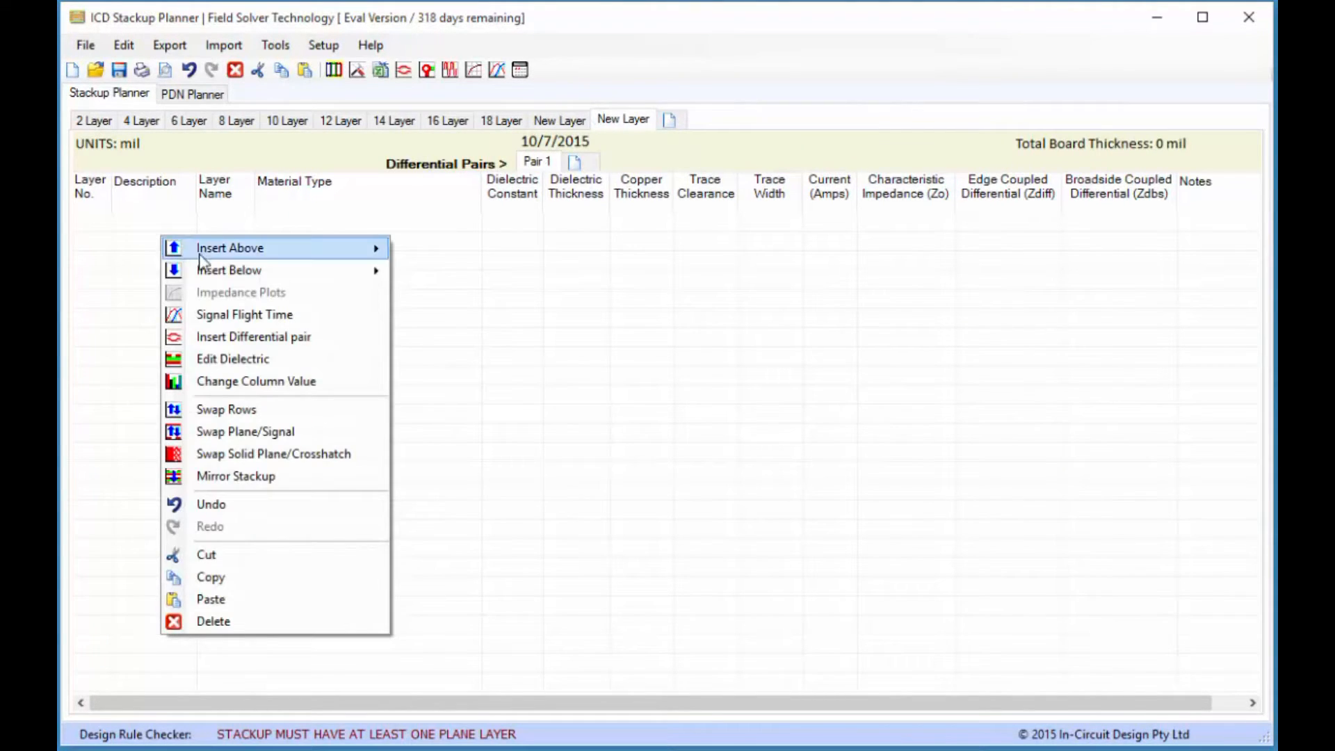
left_click(210, 599)
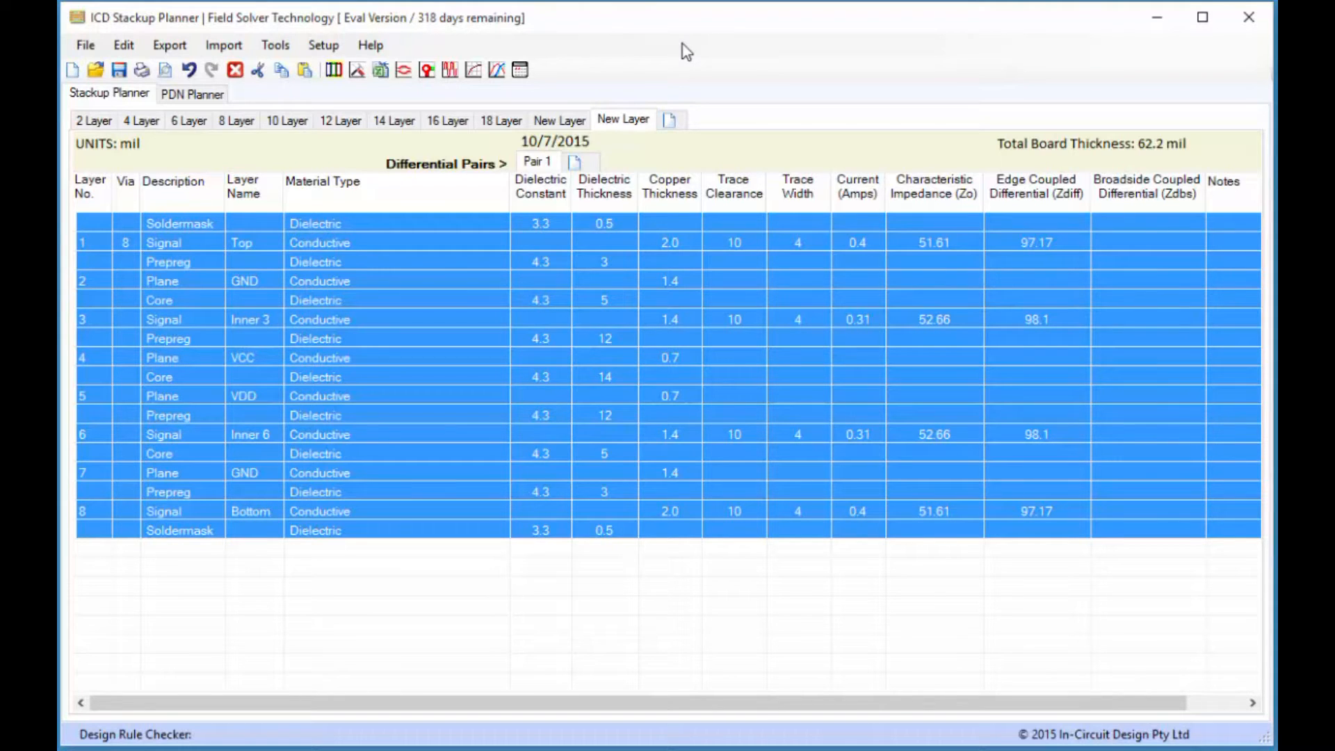
left_click(268, 302)
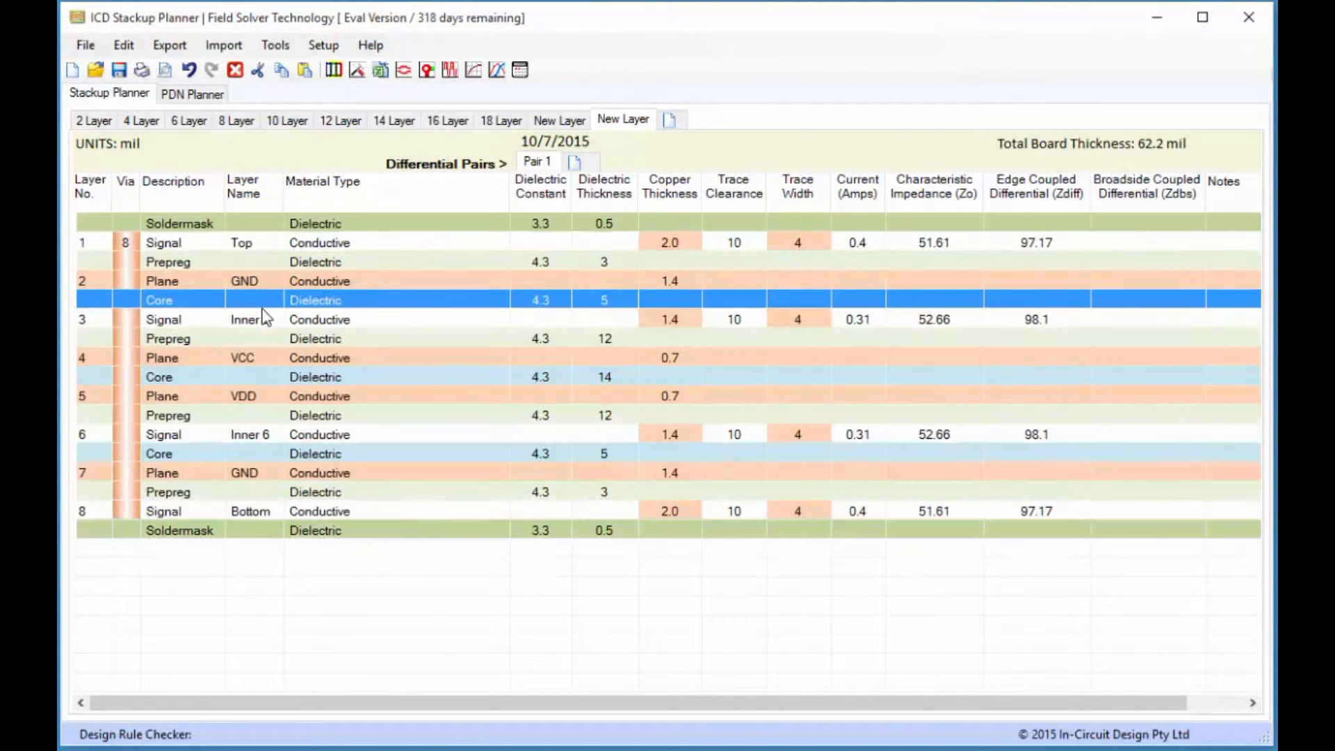
right_click(273, 307)
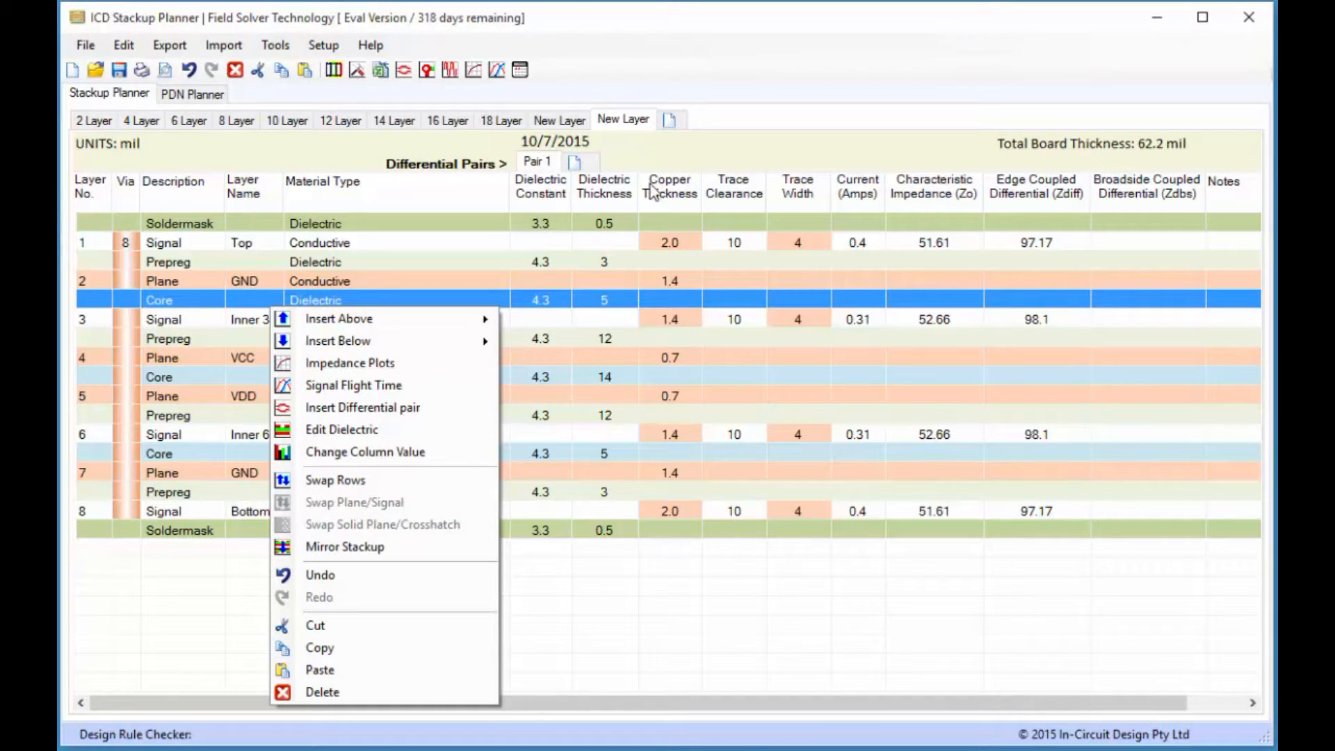
Add another blank stackup and rename it Demo
left_click(669, 121)
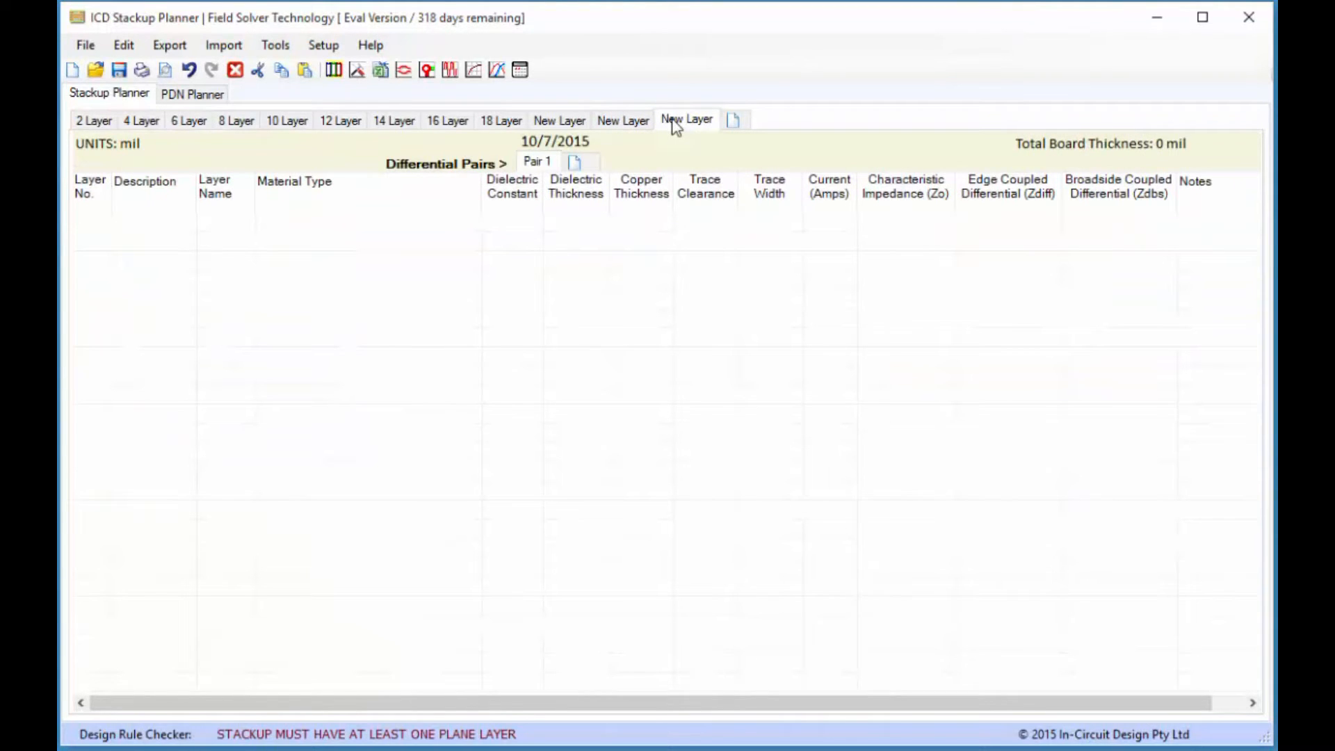
right_click(673, 121)
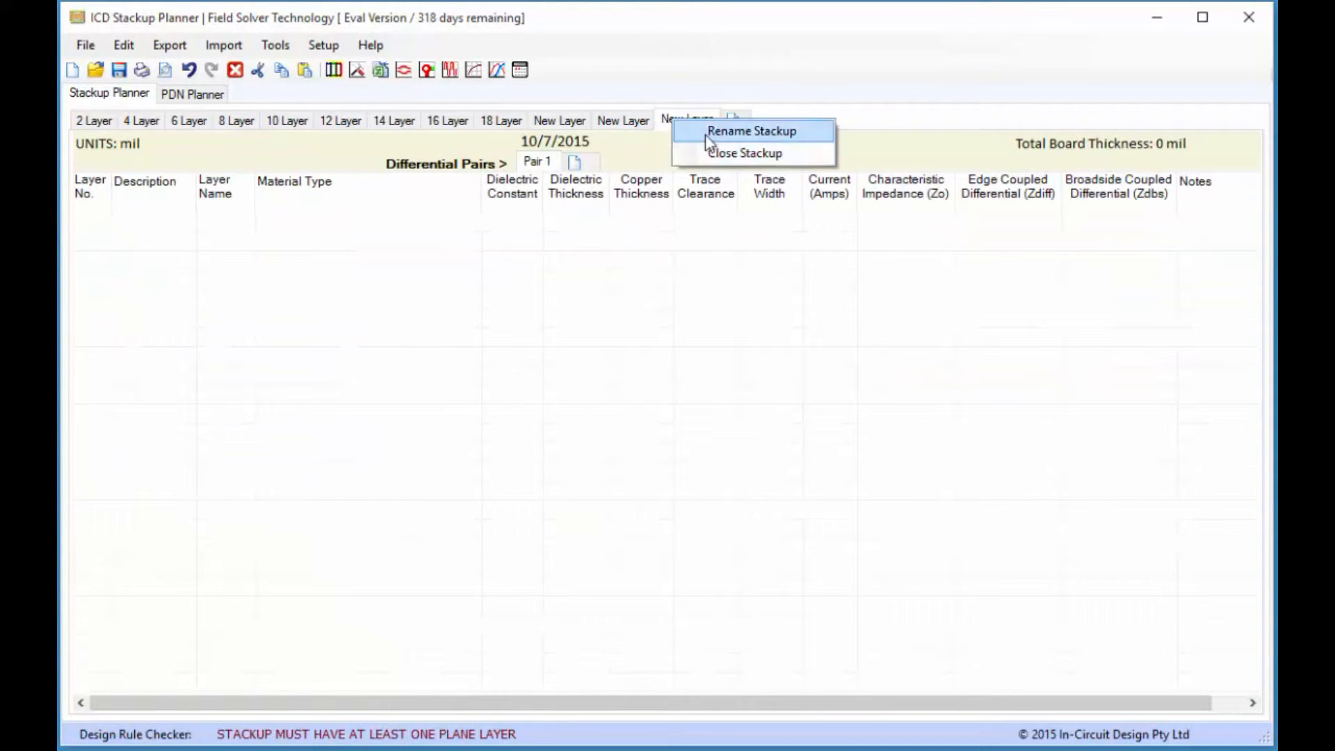
left_click(707, 132)
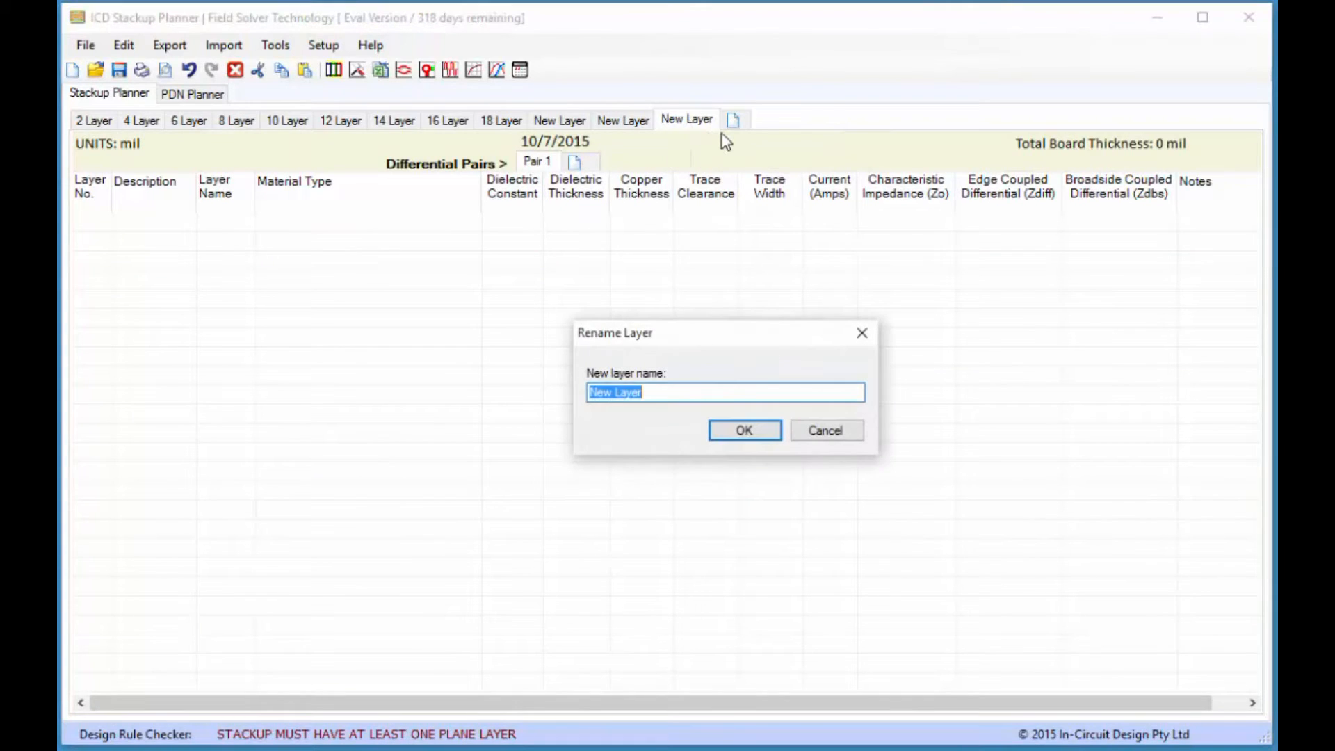
type("Demo")
key("Return")
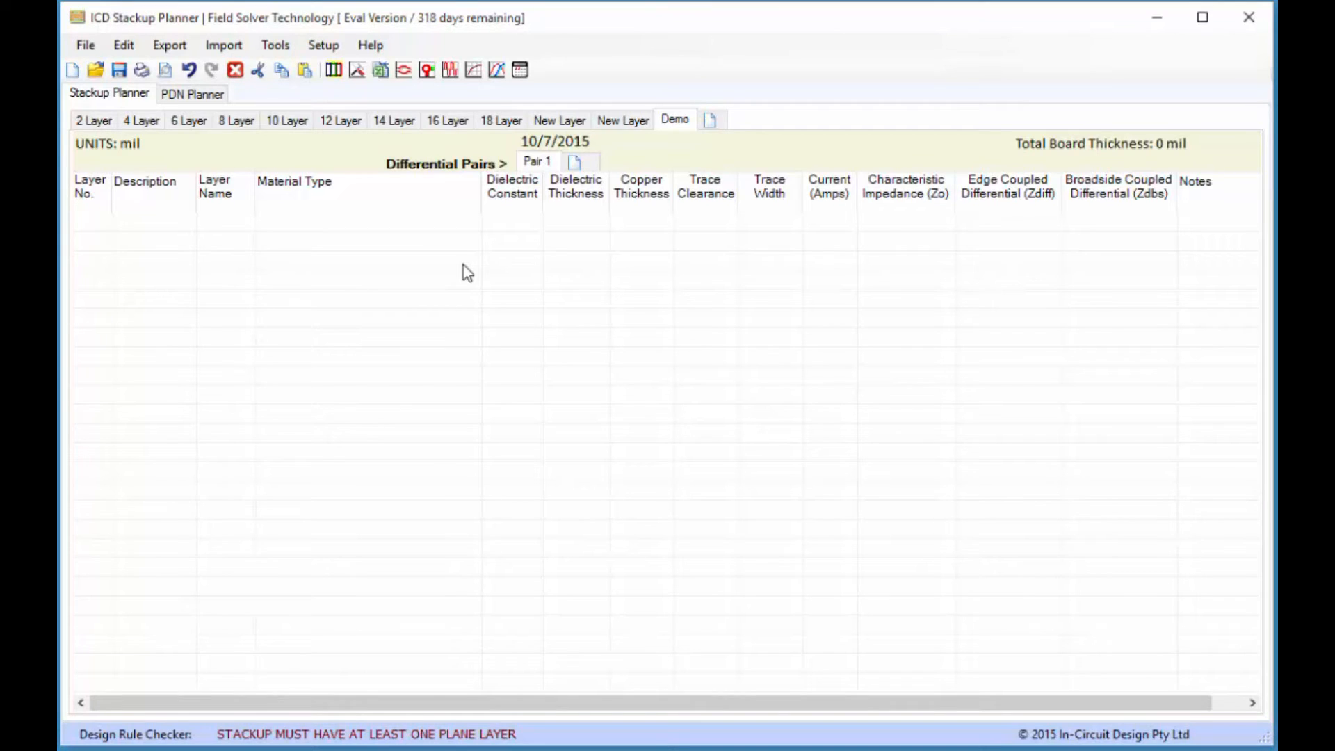
Insert a core dielectric layer as the first row of the empty Demo stackup
right_click(396, 237)
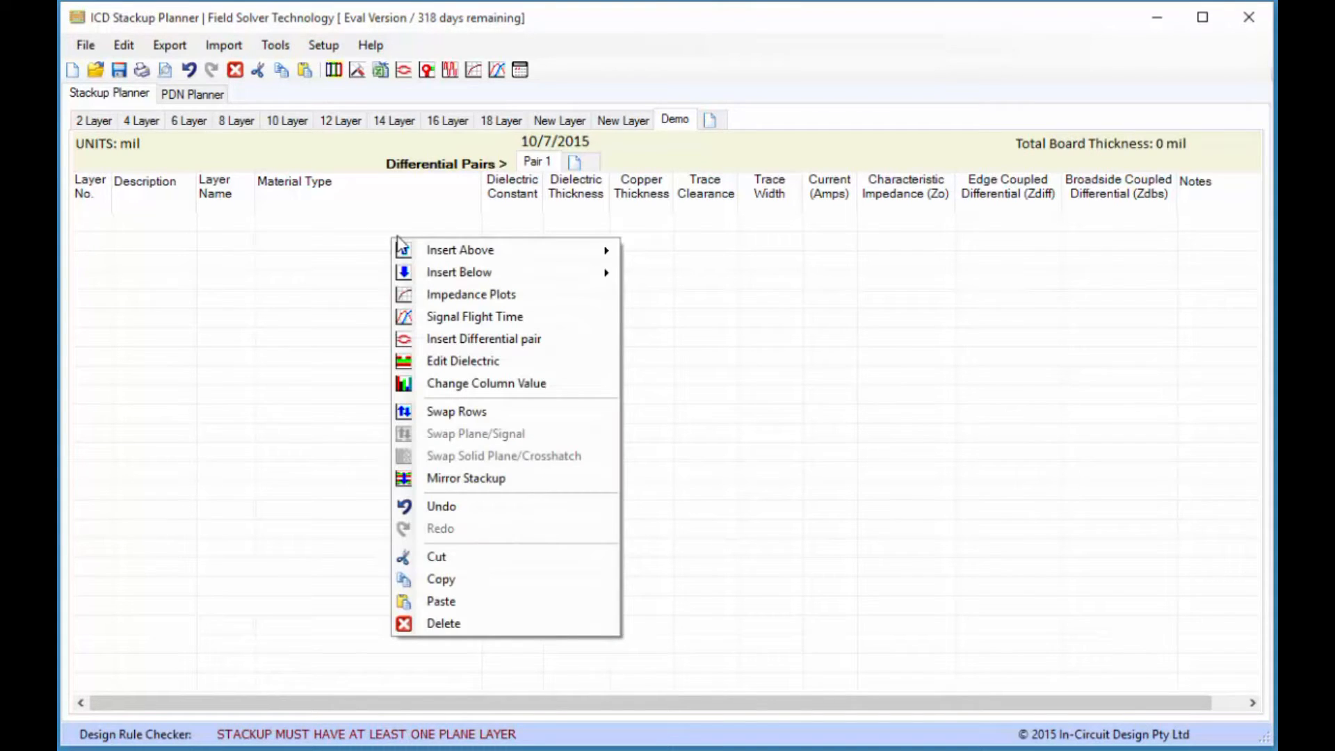
mouse_move(459, 274)
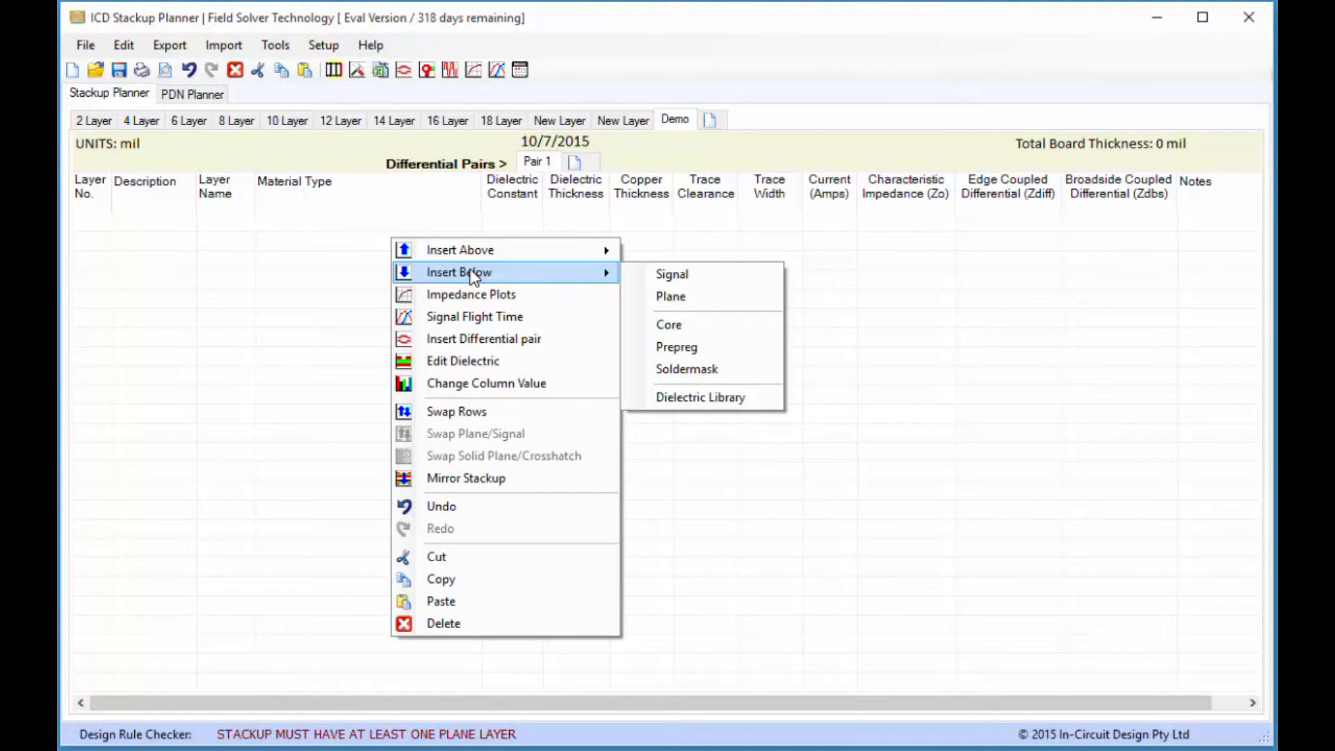
left_click(669, 325)
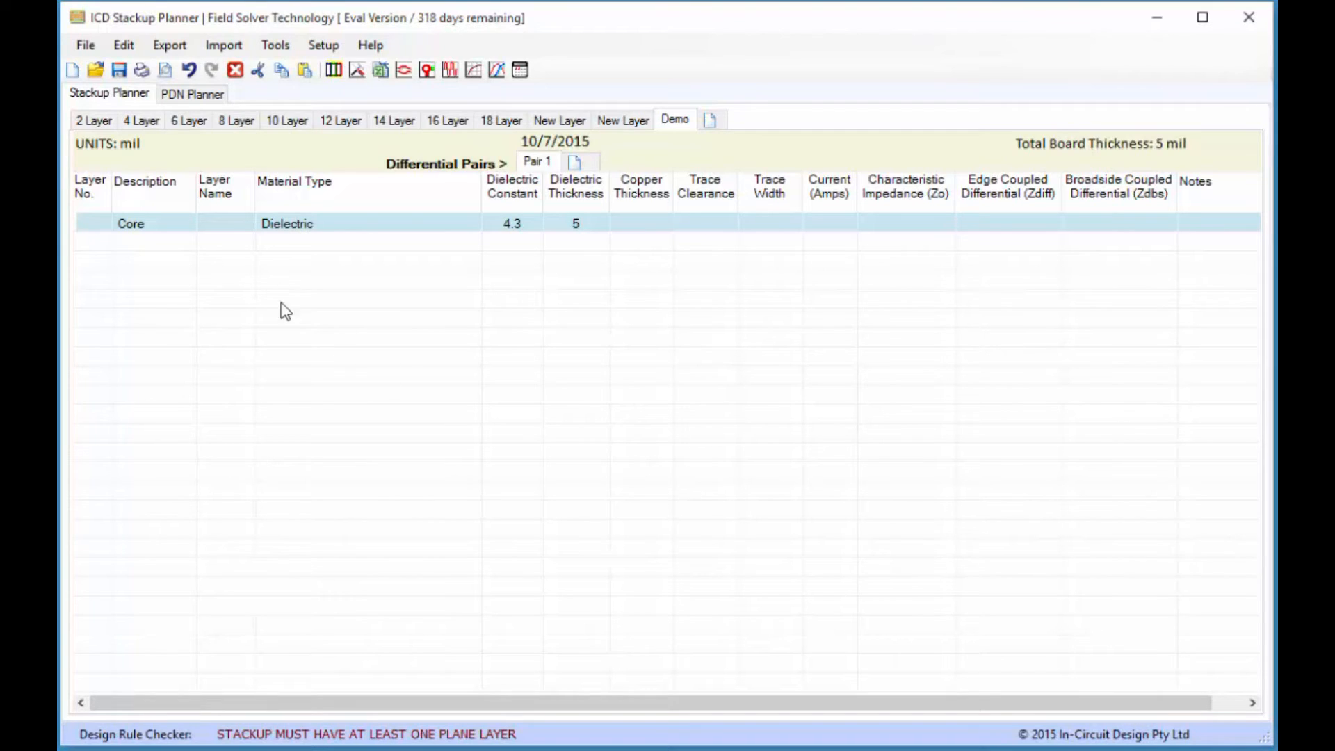
Insert a plane layer in the Demo stackup and move its row above the core
right_click(306, 214)
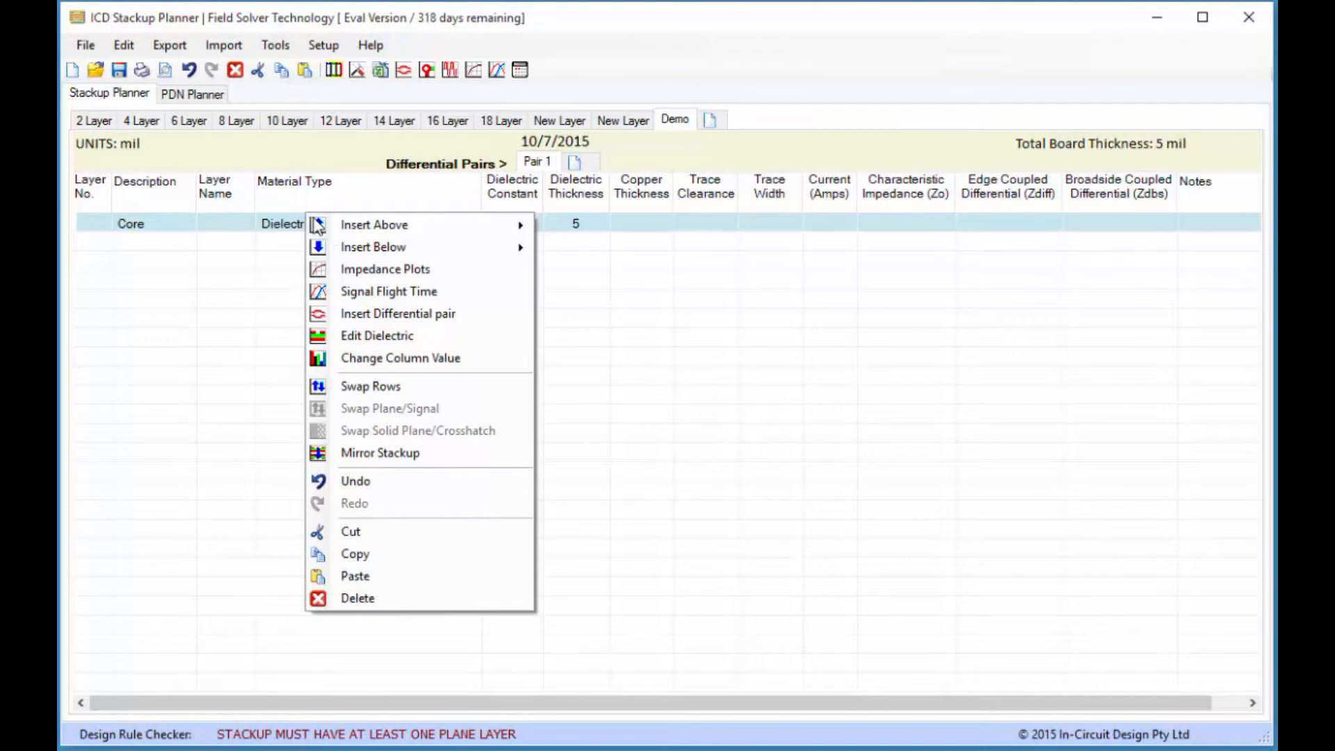
mouse_move(461, 249)
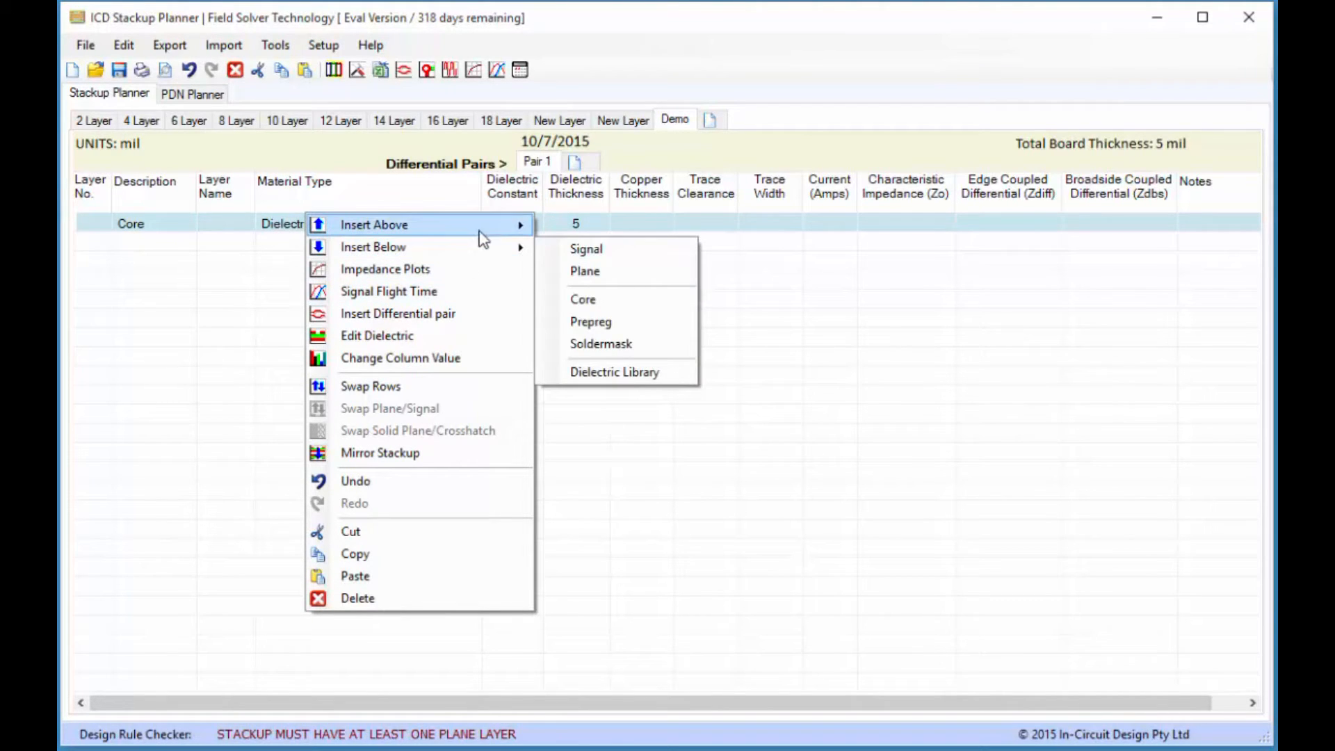
left_click(577, 247)
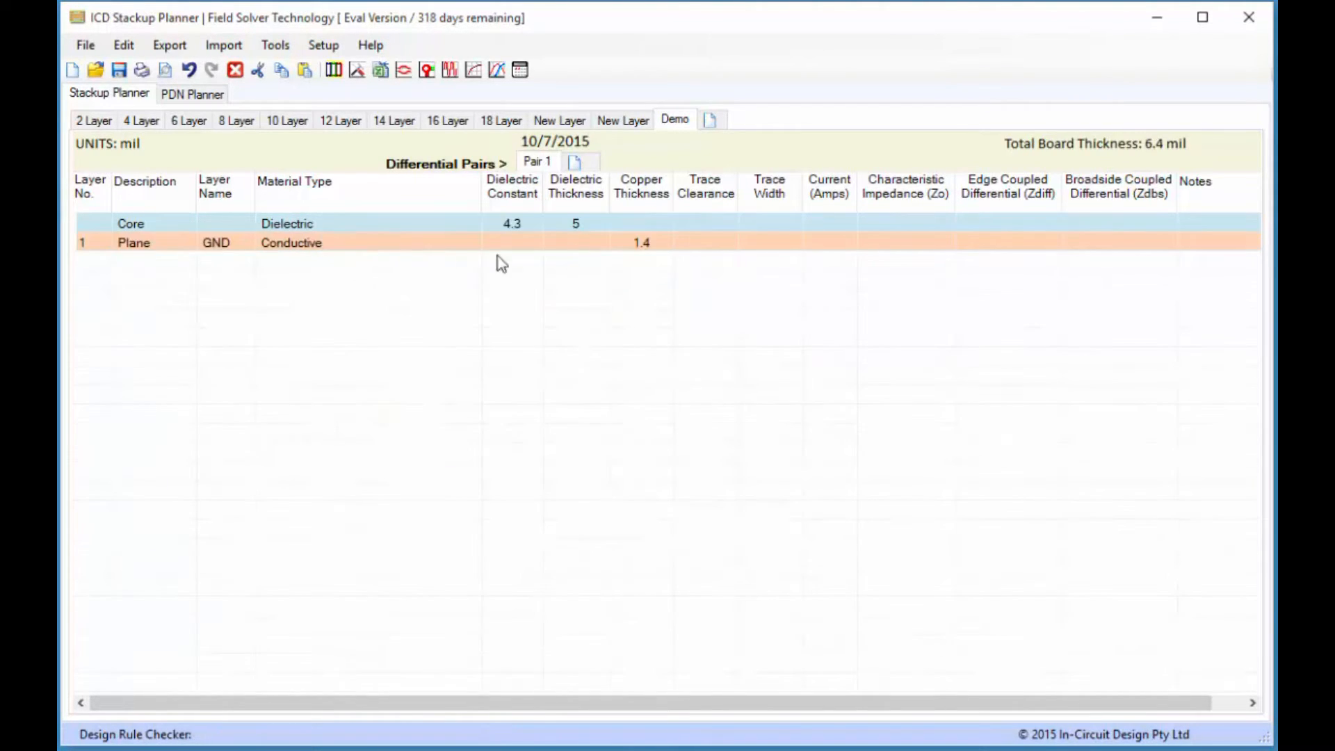
left_click(328, 243)
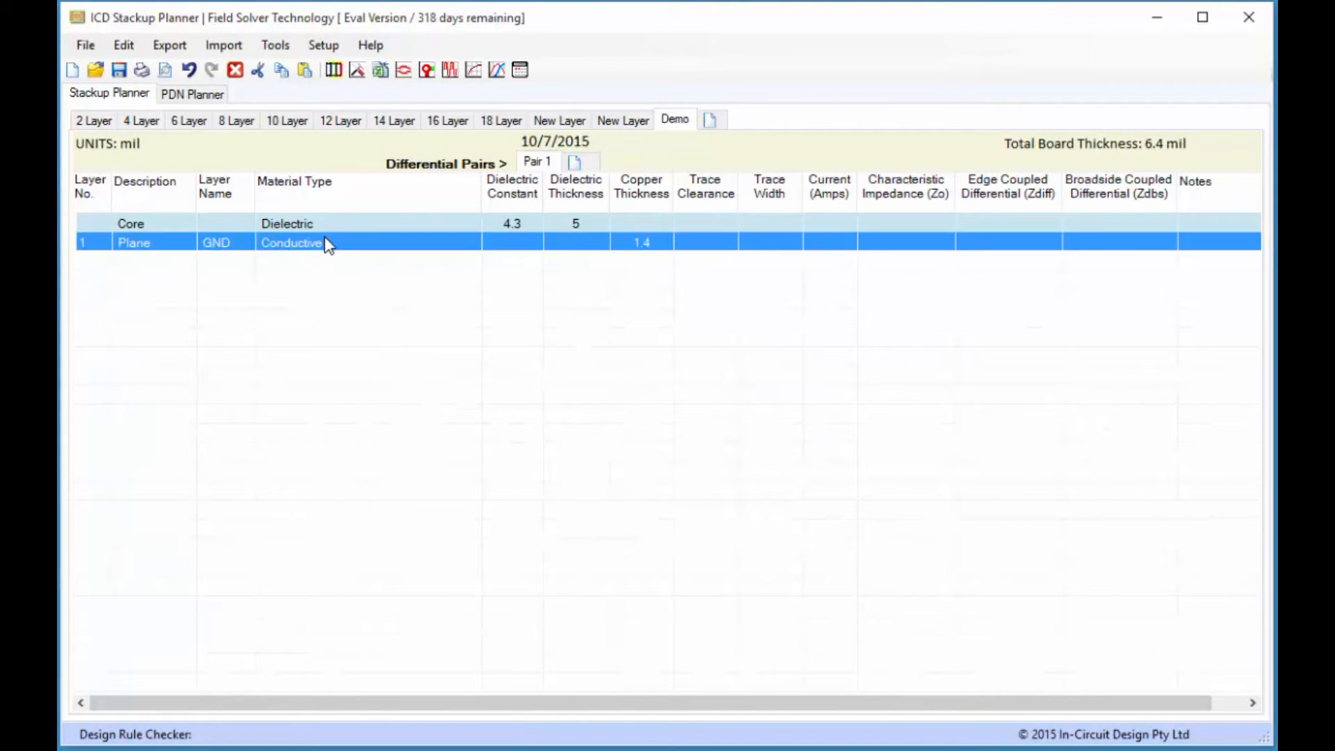
left_click_drag(323, 206, 323, 206)
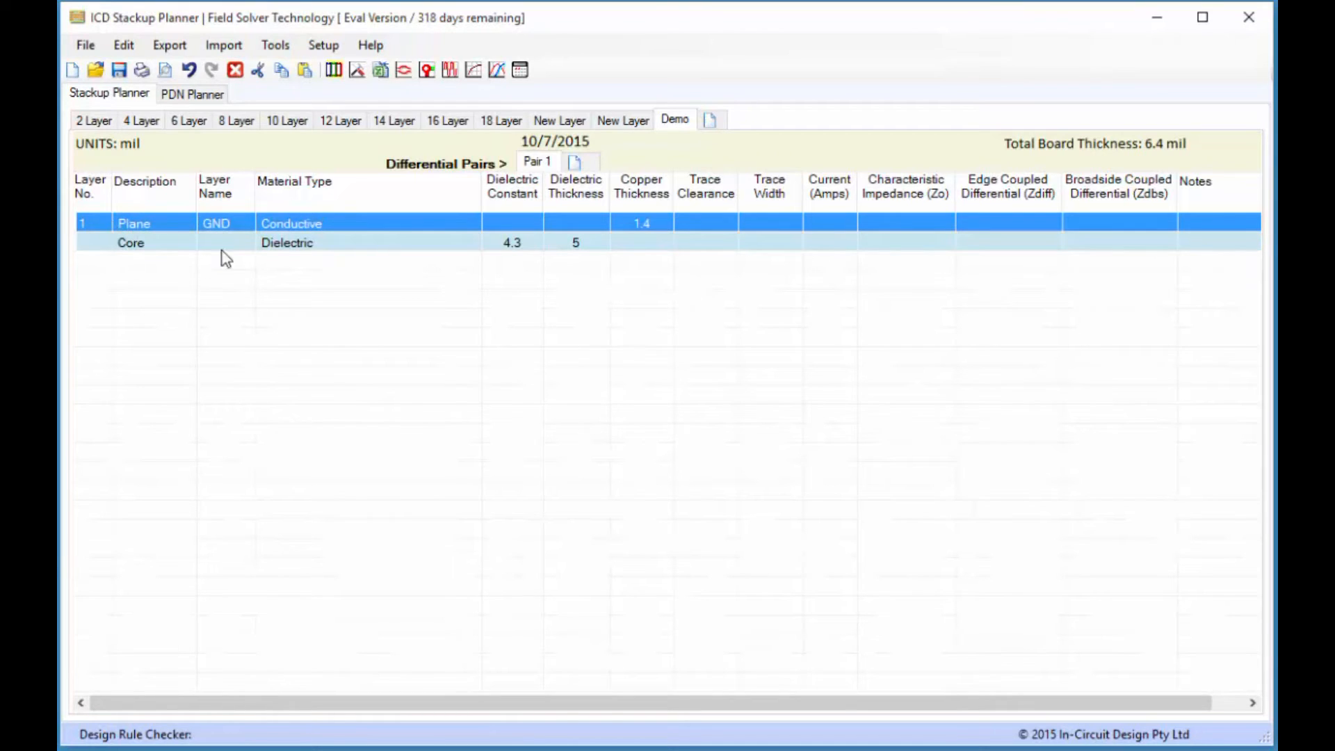
Insert a signal layer below the core in the Demo stackup
right_click(274, 242)
mouse_move(327, 274)
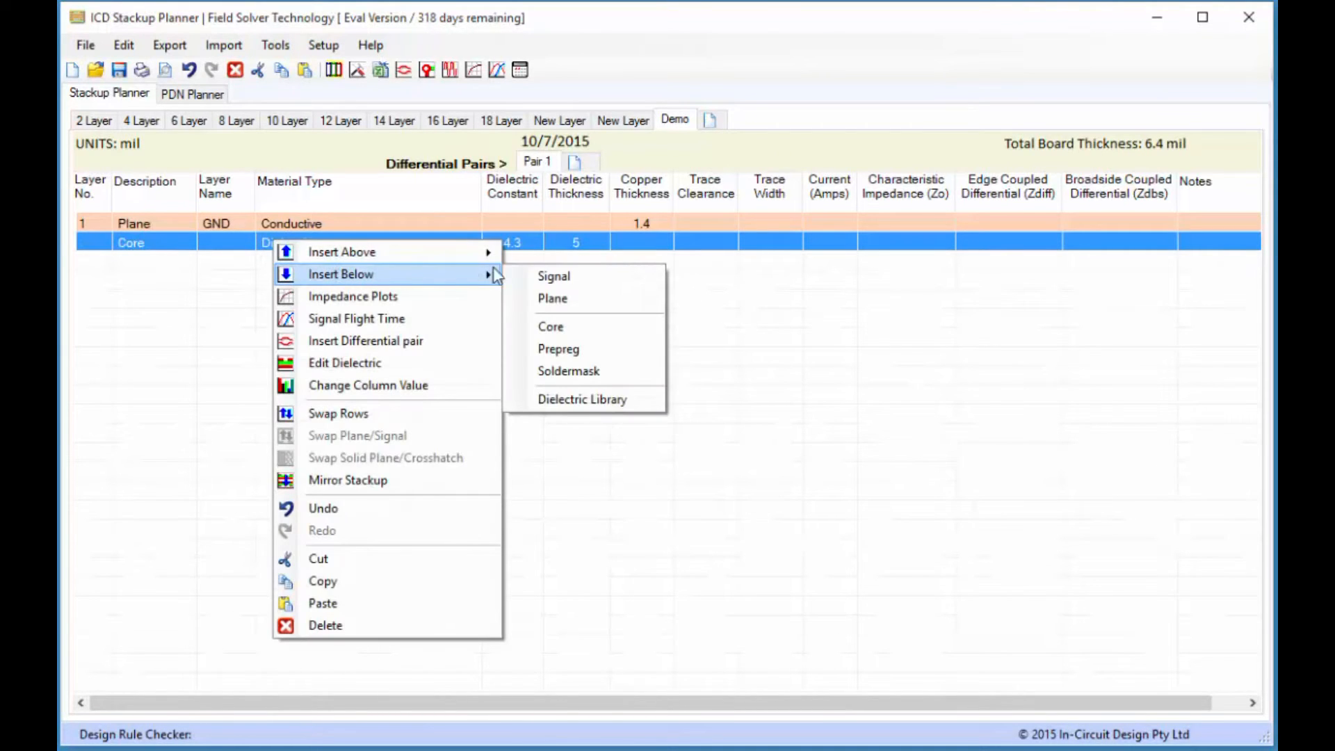
left_click(536, 273)
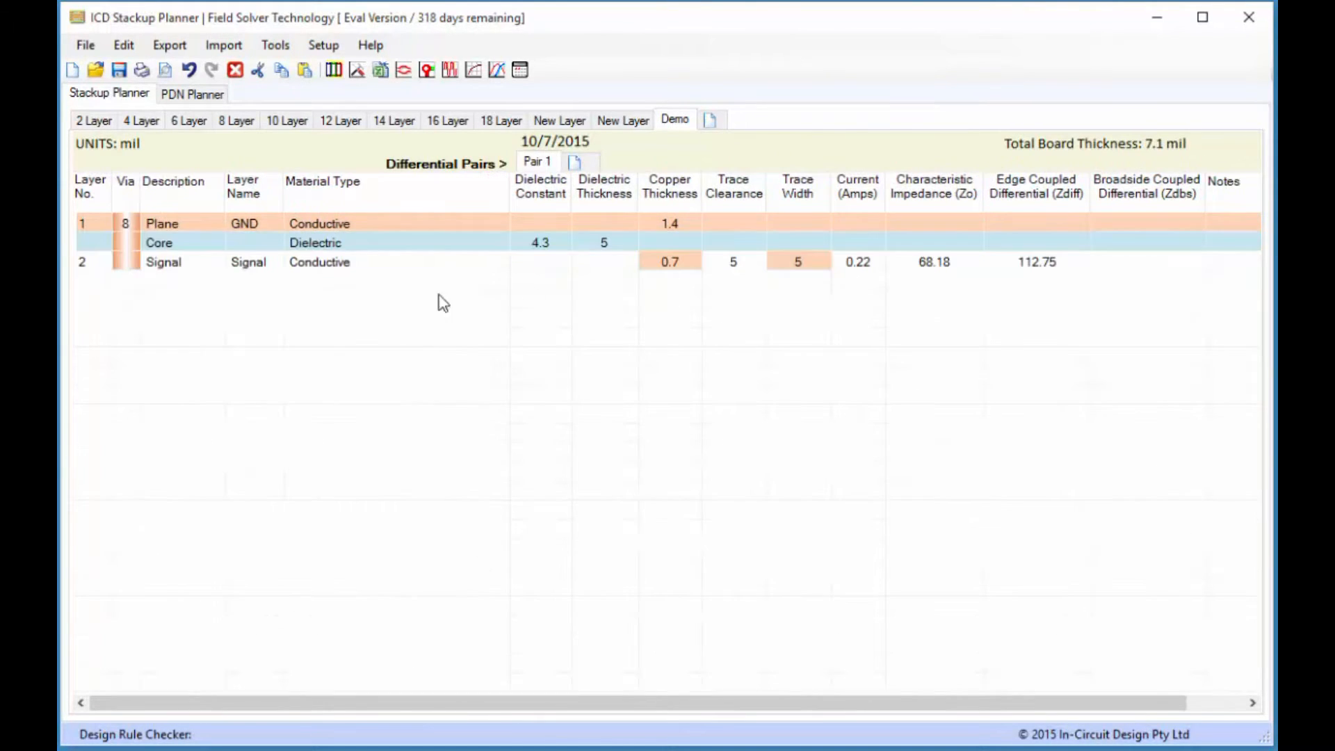
Insert a prepreg above the plane layer in the Demo stackup and a signal layer above that prepreg
right_click(164, 224)
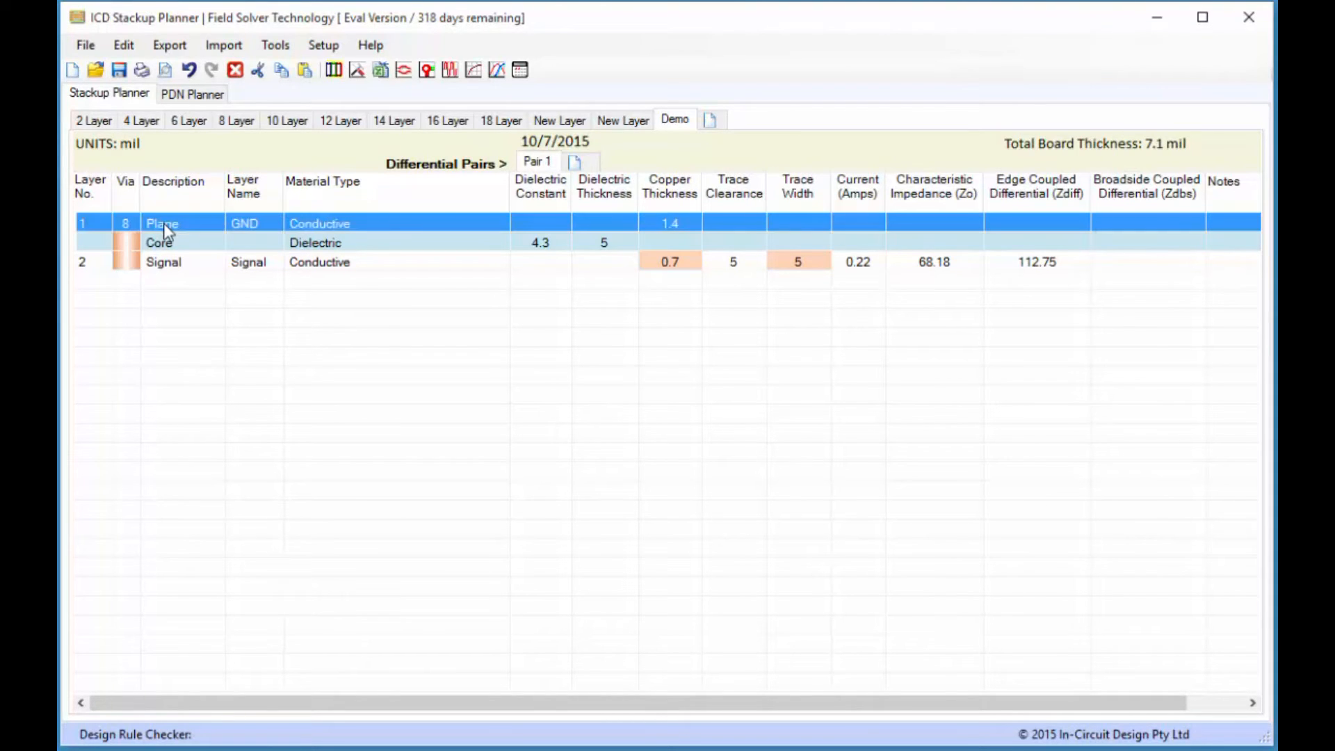
mouse_move(237, 239)
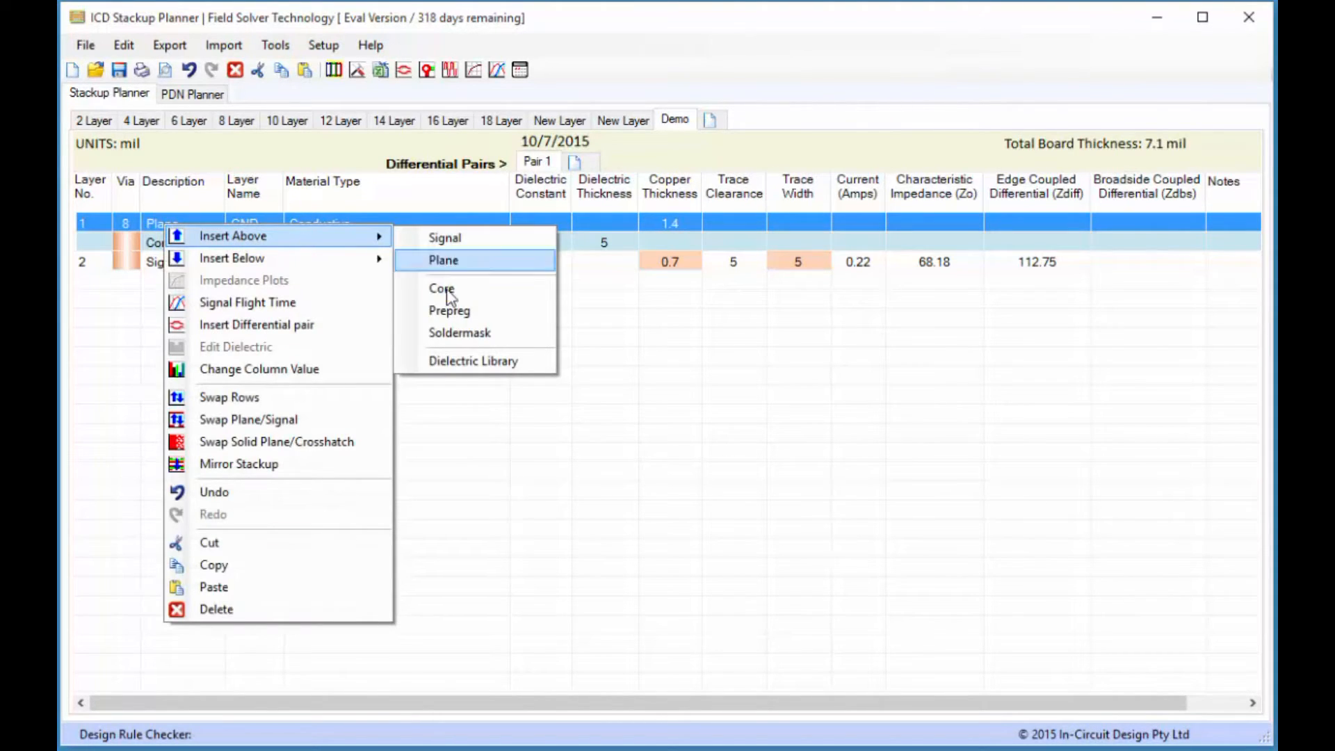
left_click(462, 318)
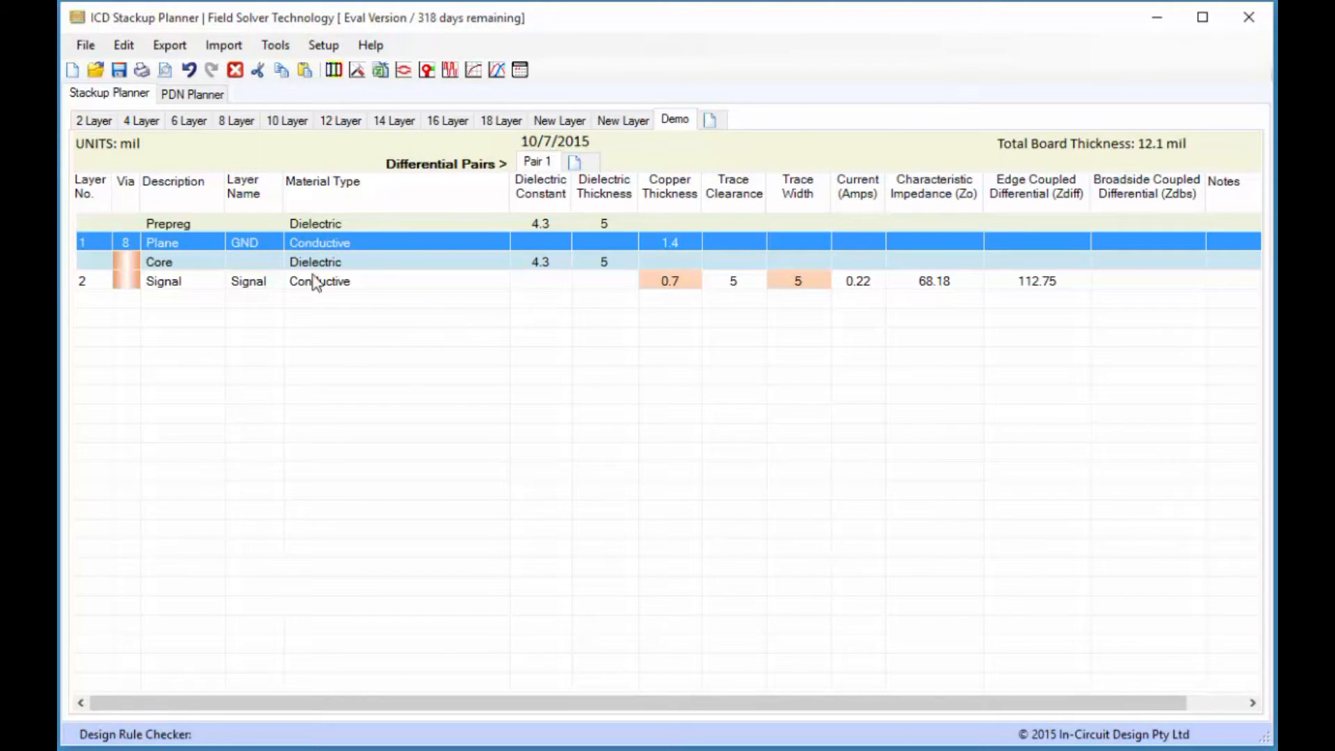
right_click(196, 220)
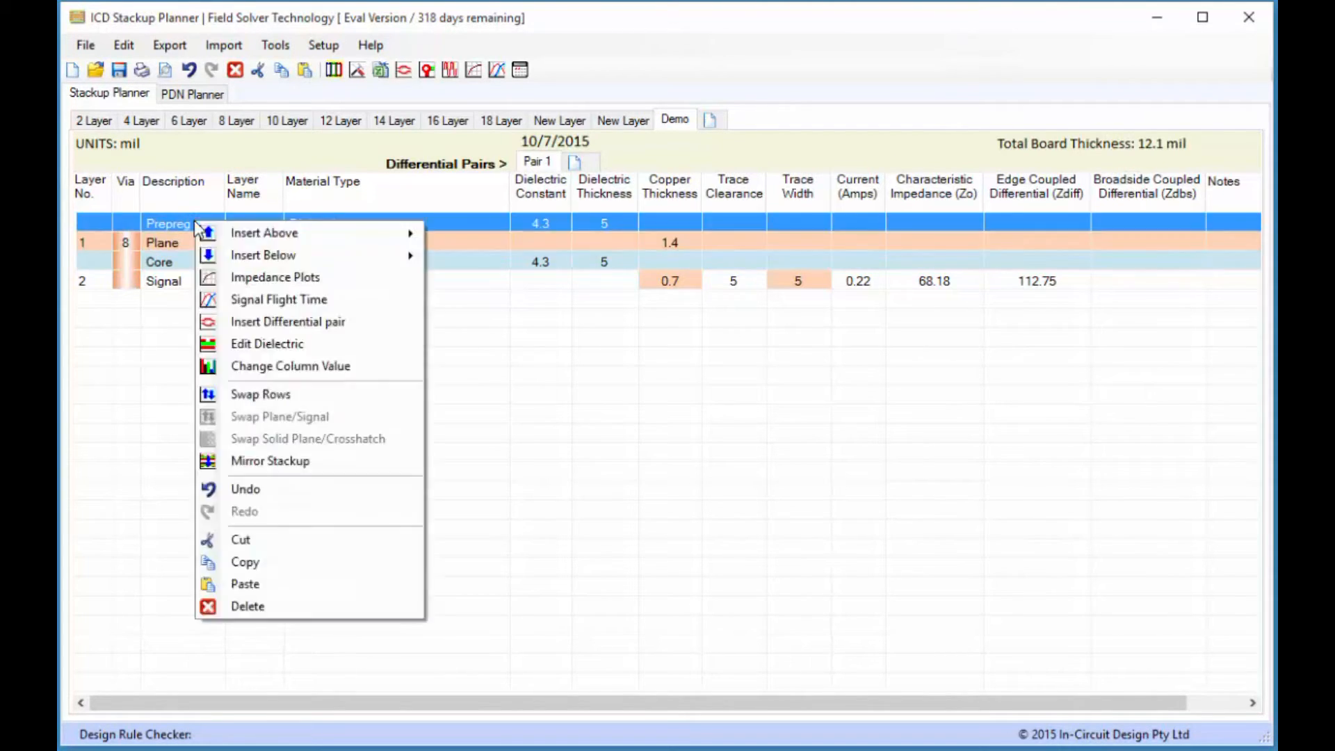
mouse_move(281, 235)
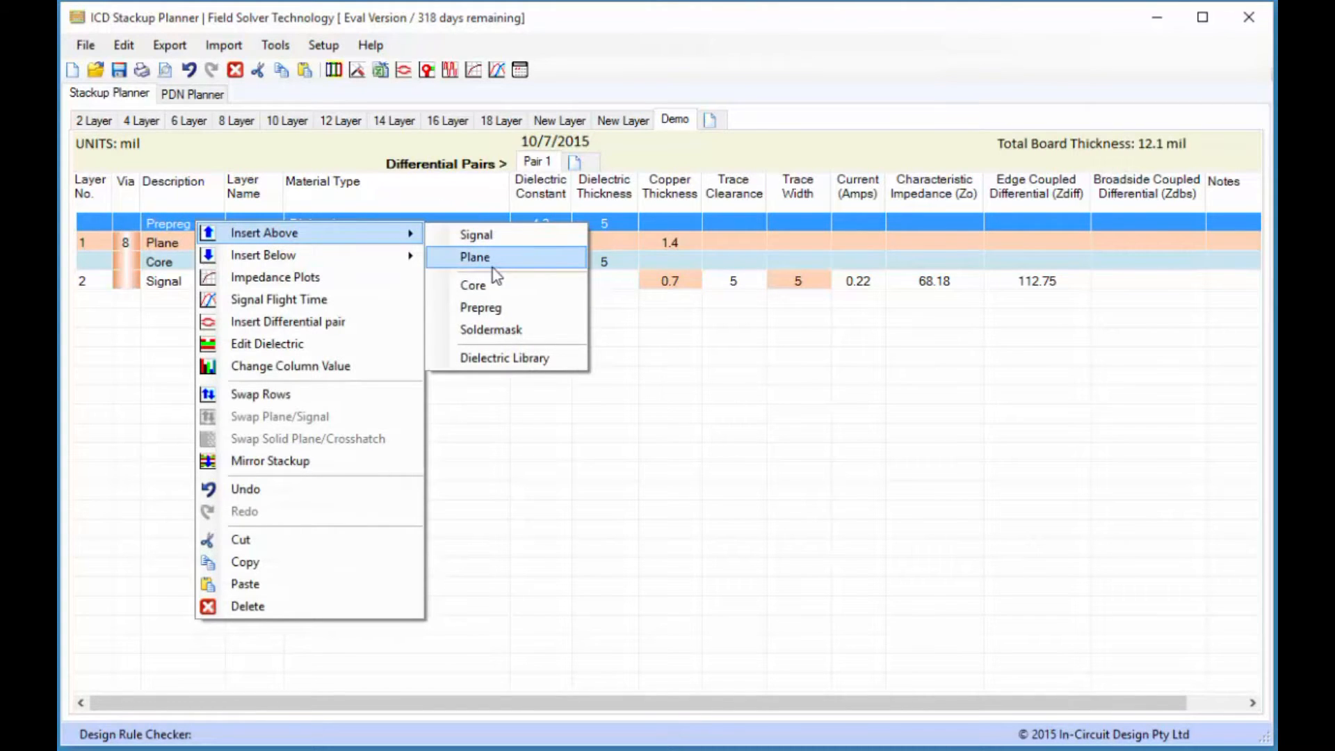
left_click(478, 235)
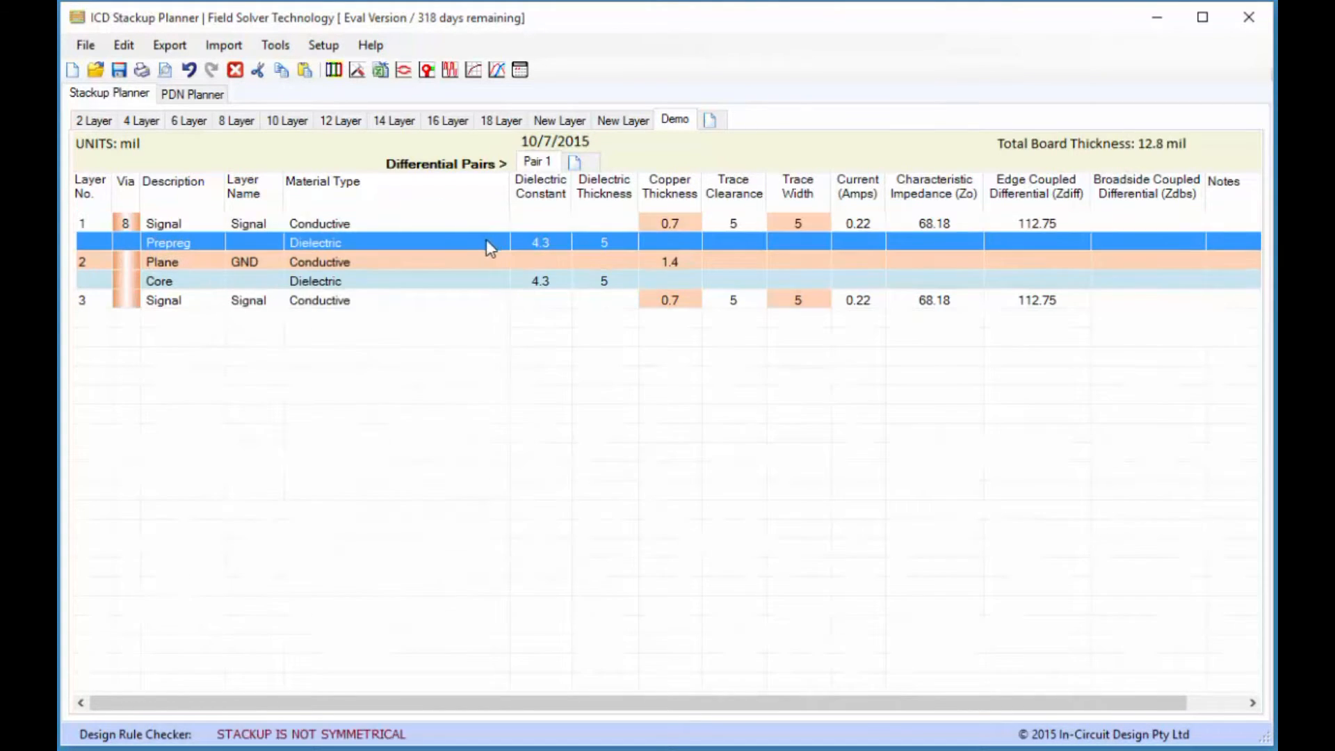
Insert a soldermask layer above the topmost signal layer of the Demo stackup
right_click(319, 226)
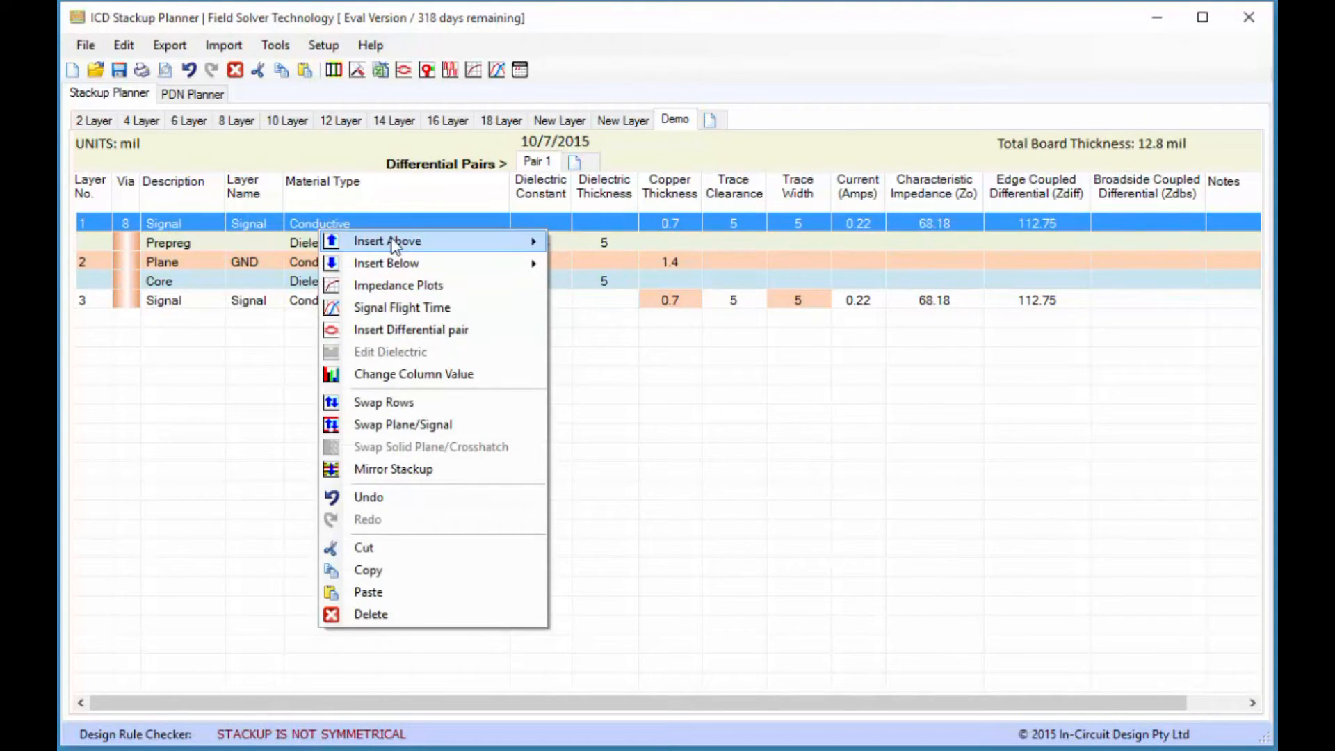
mouse_move(394, 245)
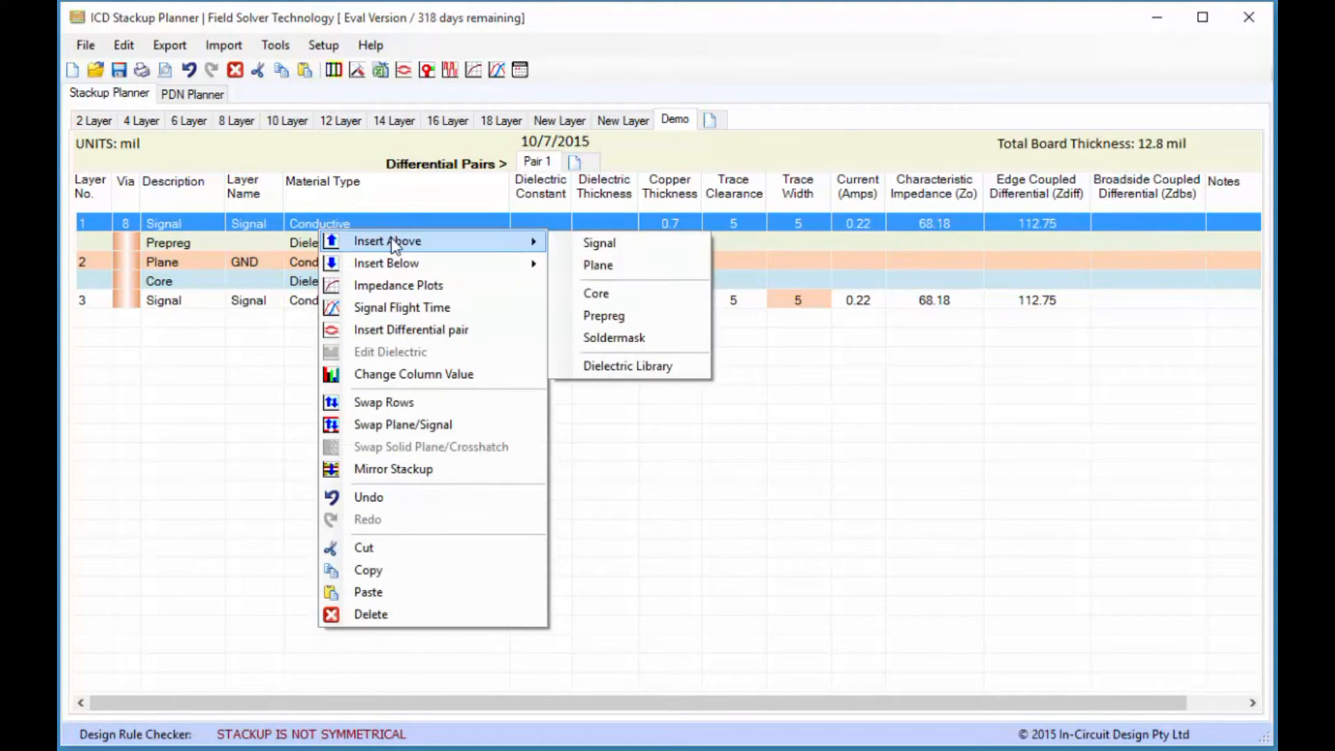
left_click(609, 340)
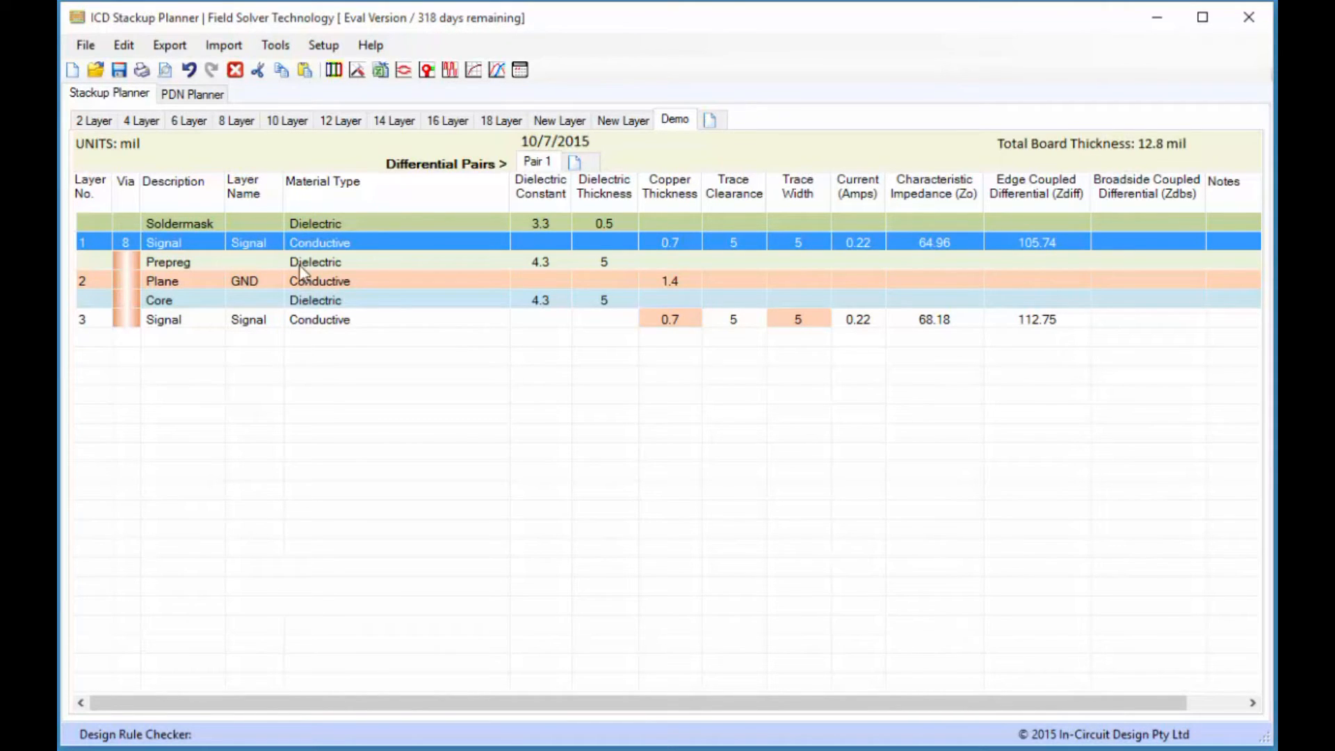
Insert a prepreg below signal layer 3 and a plane layer below that prepreg
left_click(189, 319)
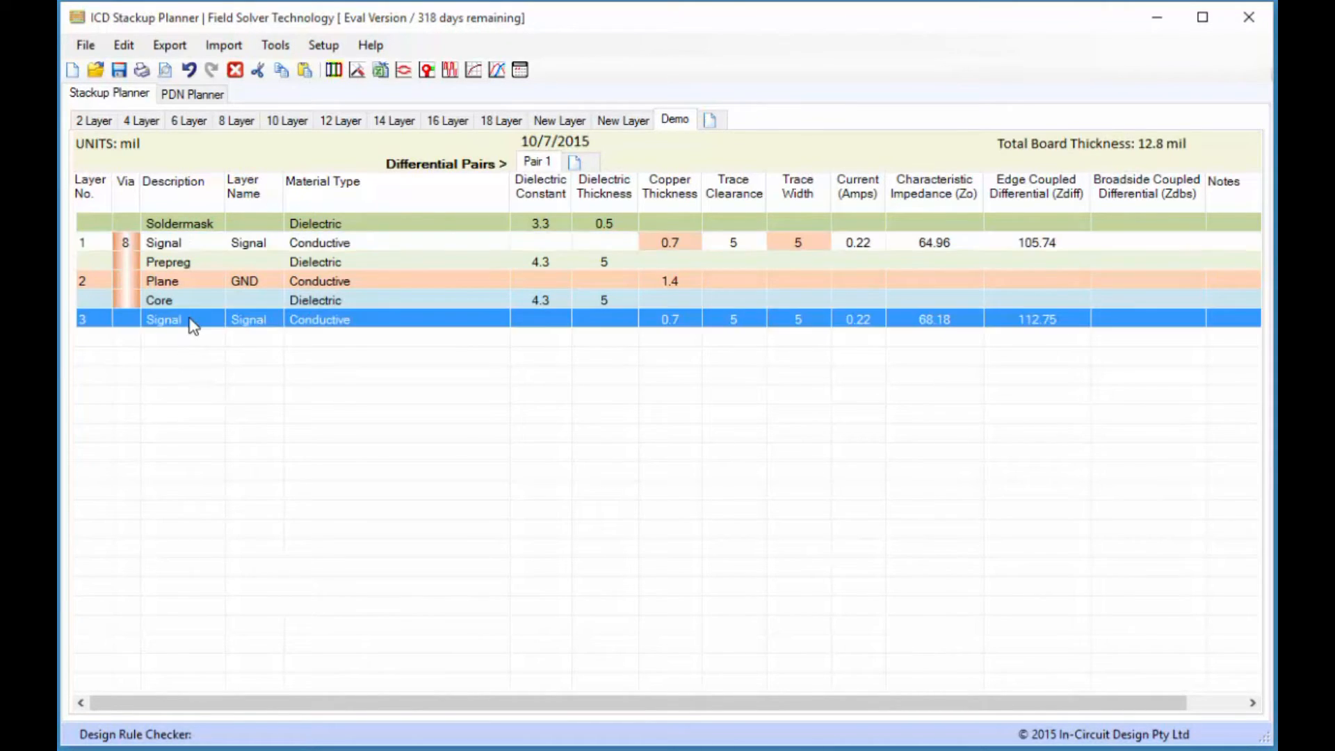
right_click(192, 319)
mouse_move(406, 362)
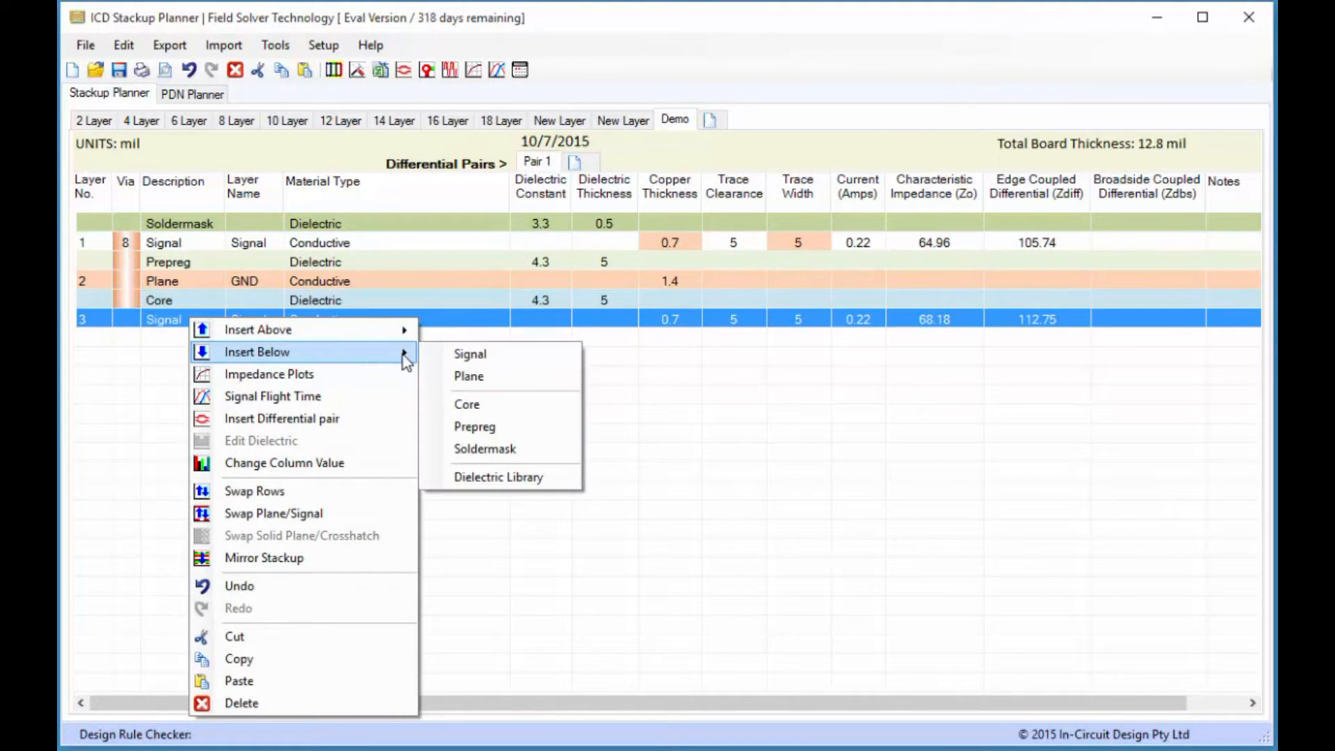
left_click(474, 426)
right_click(192, 338)
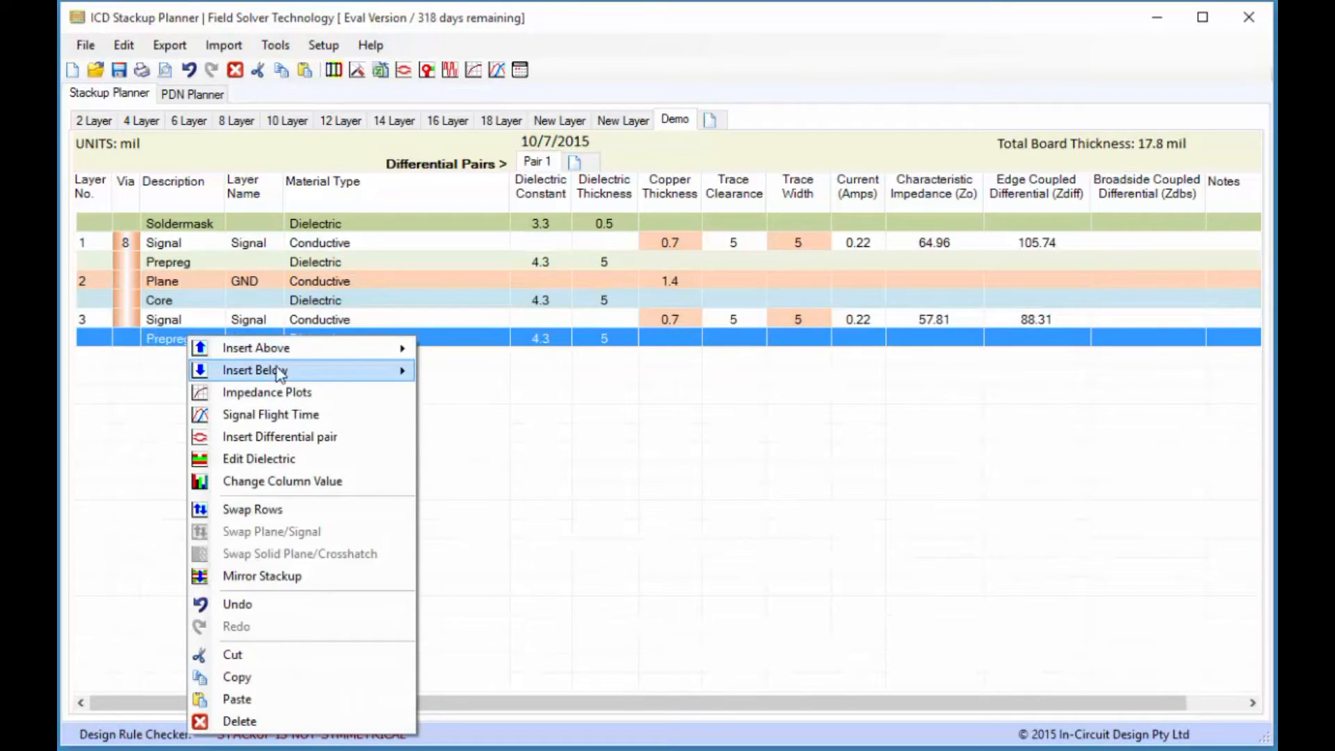
mouse_move(347, 374)
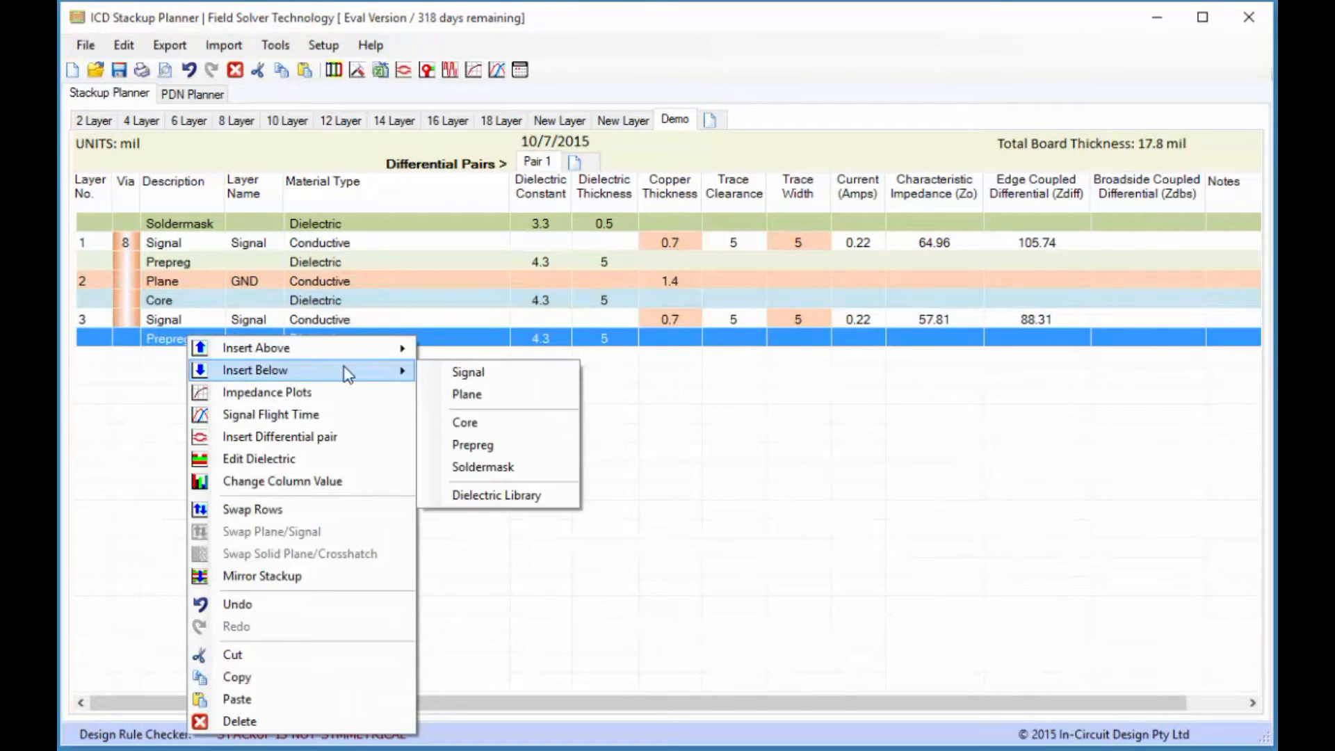
left_click(463, 395)
Insert a core dielectric below plane layer 4
right_click(221, 358)
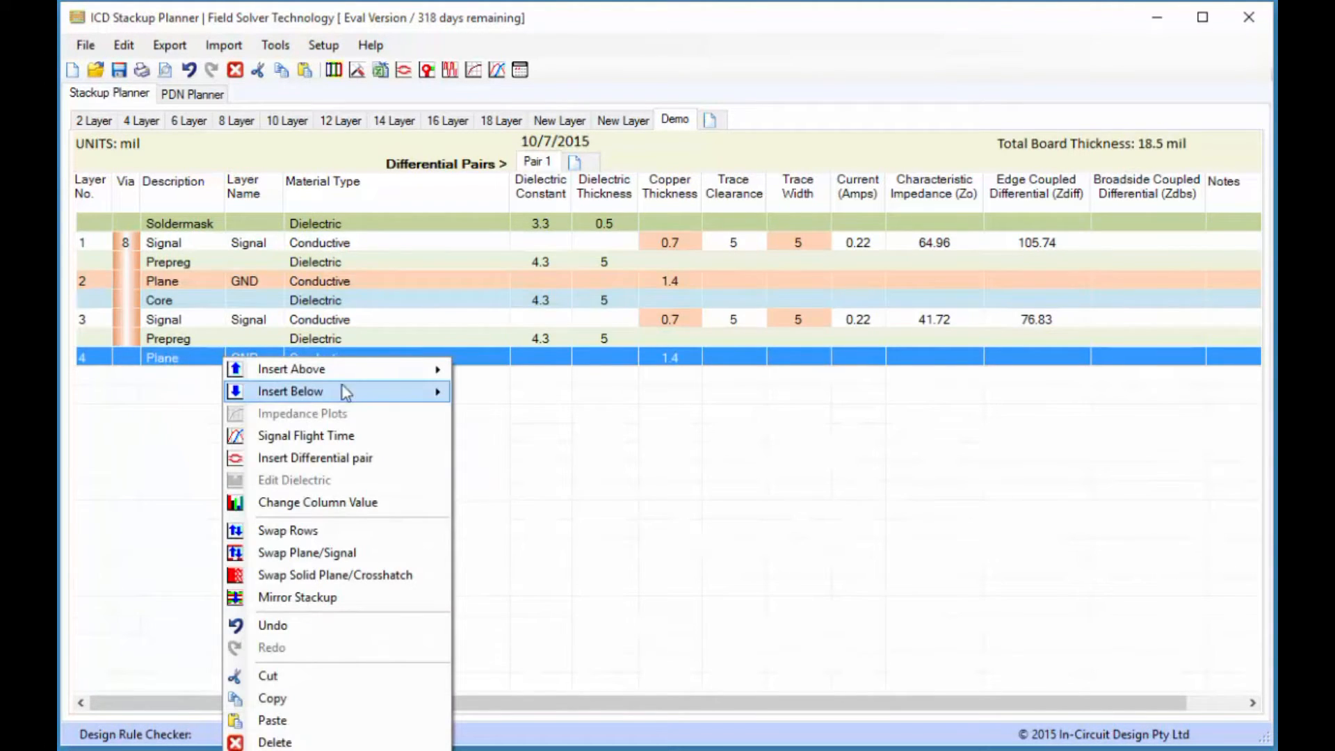
mouse_move(346, 391)
left_click(487, 440)
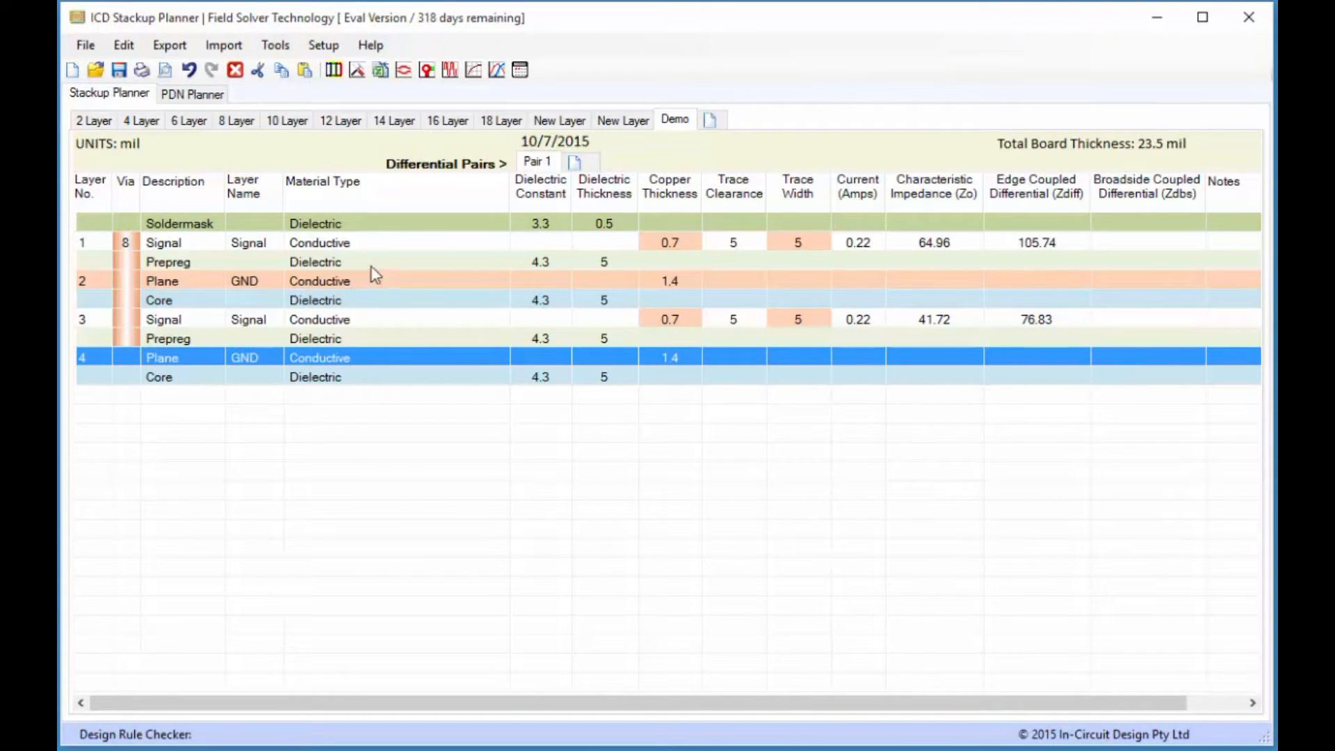
Insert a plane layer below the bottom core, and cut that plane row out again
left_click(332, 378)
right_click(332, 377)
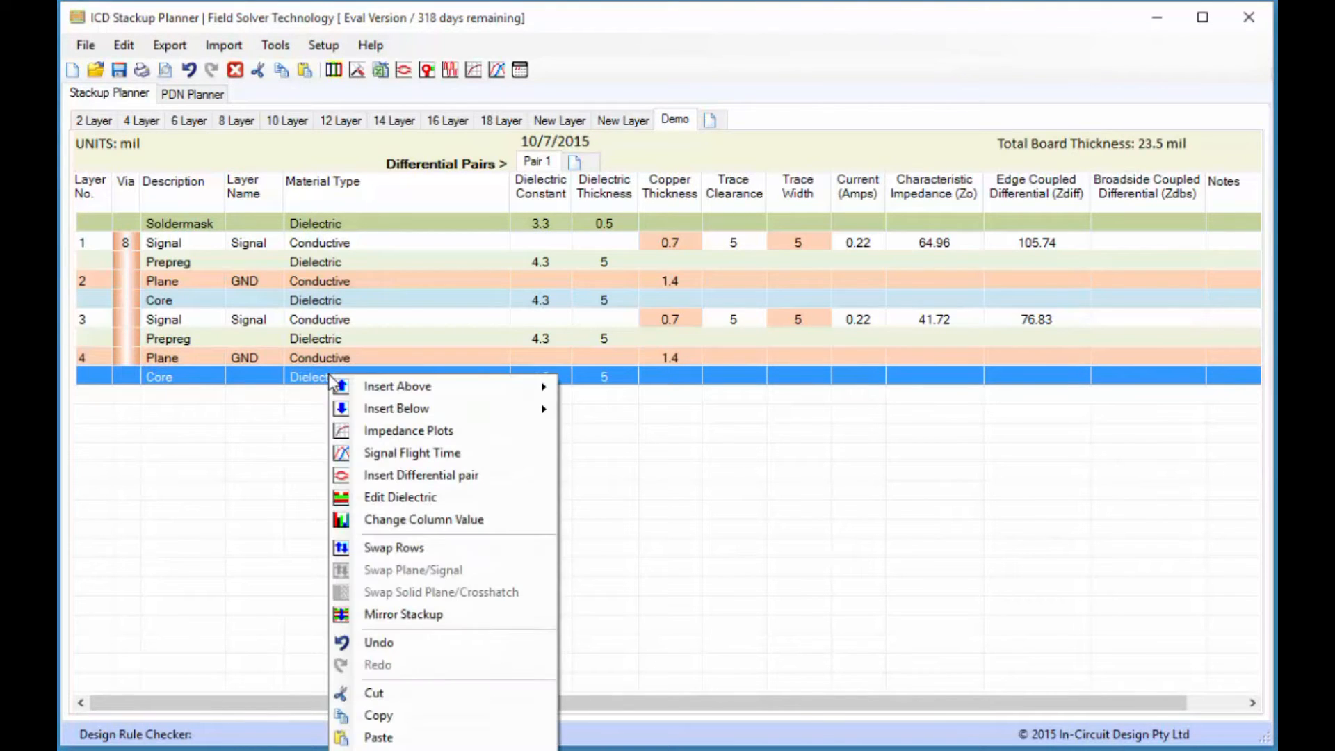
mouse_move(491, 408)
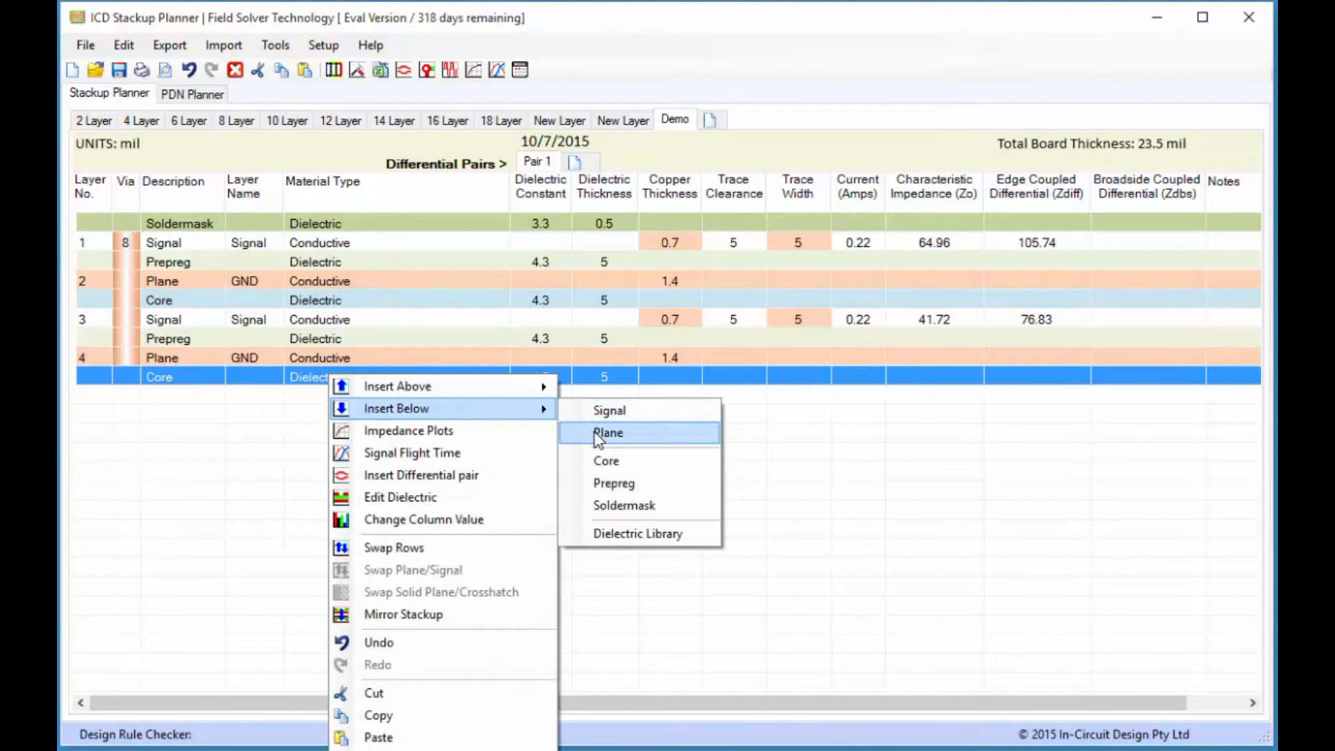
left_click(598, 433)
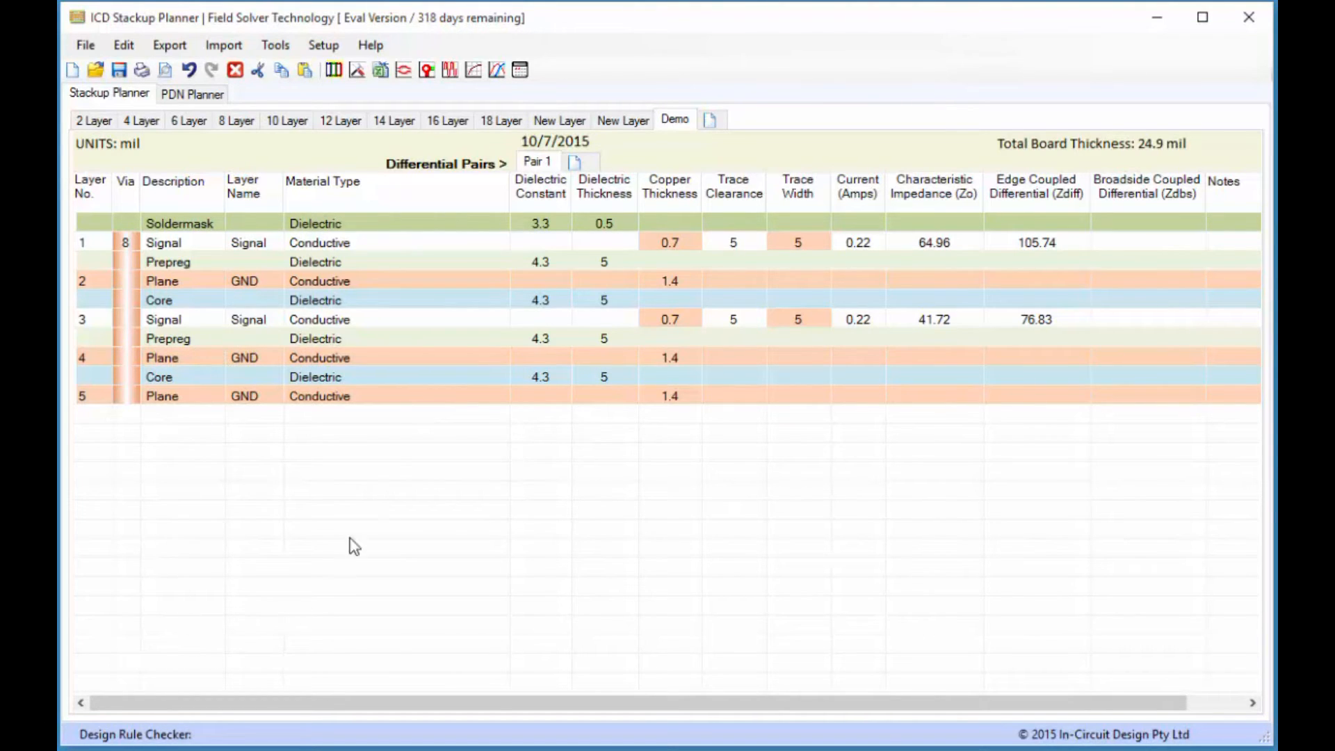
right_click(379, 394)
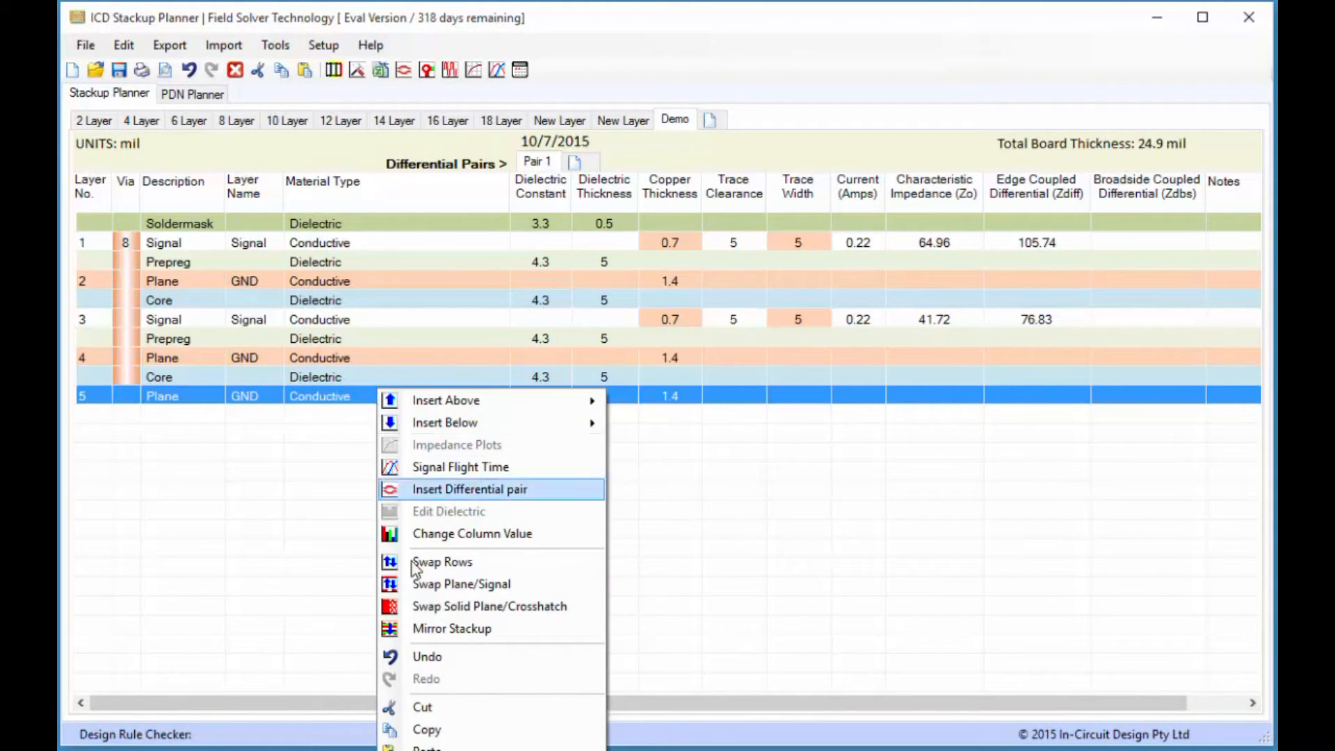
left_click(427, 707)
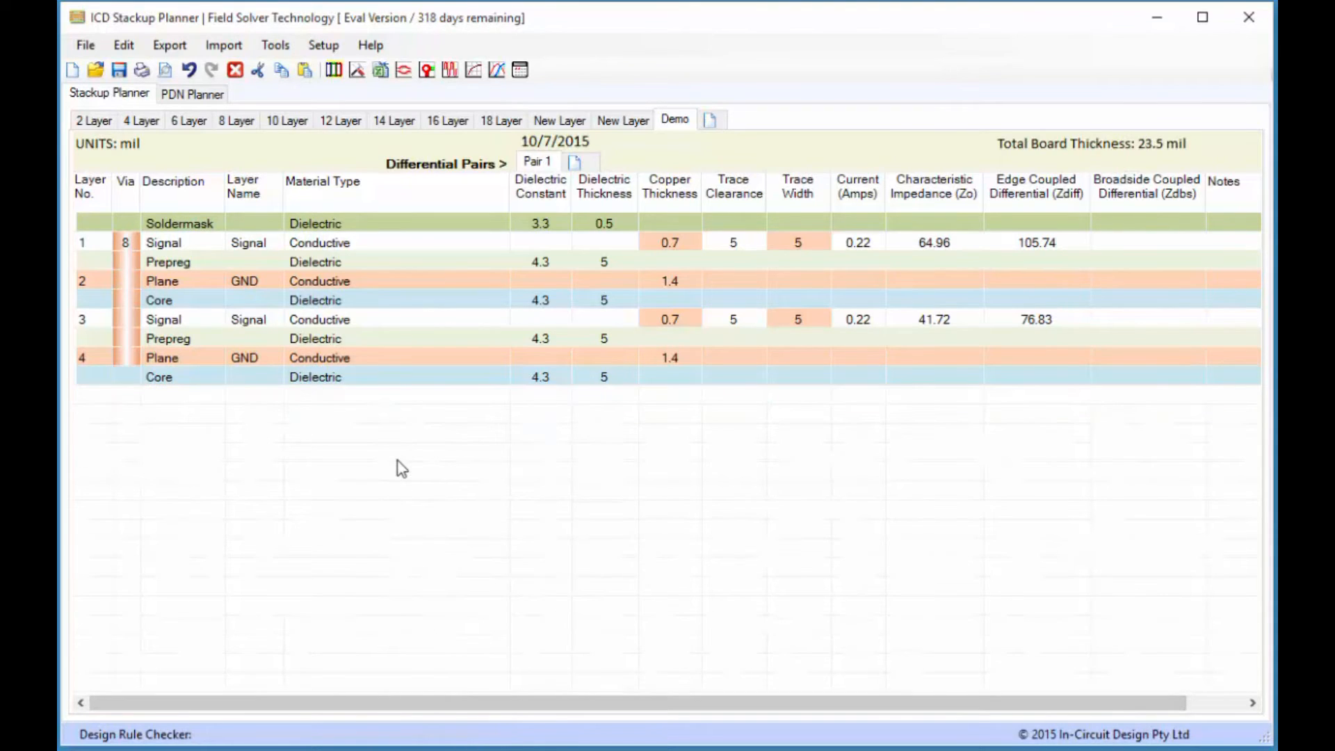
Select all rows from the soldermask to the bottom core and mirror the stackup
left_click(362, 227)
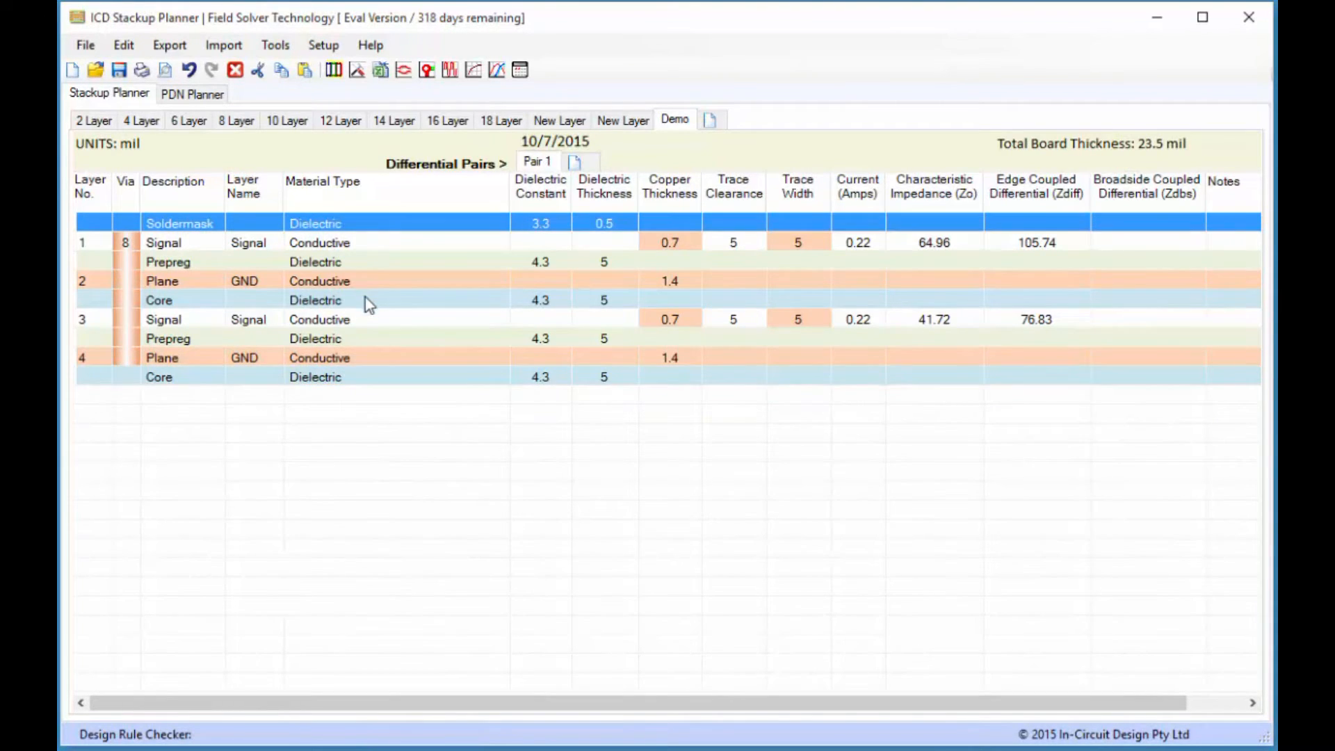
left_click(372, 379, "shift")
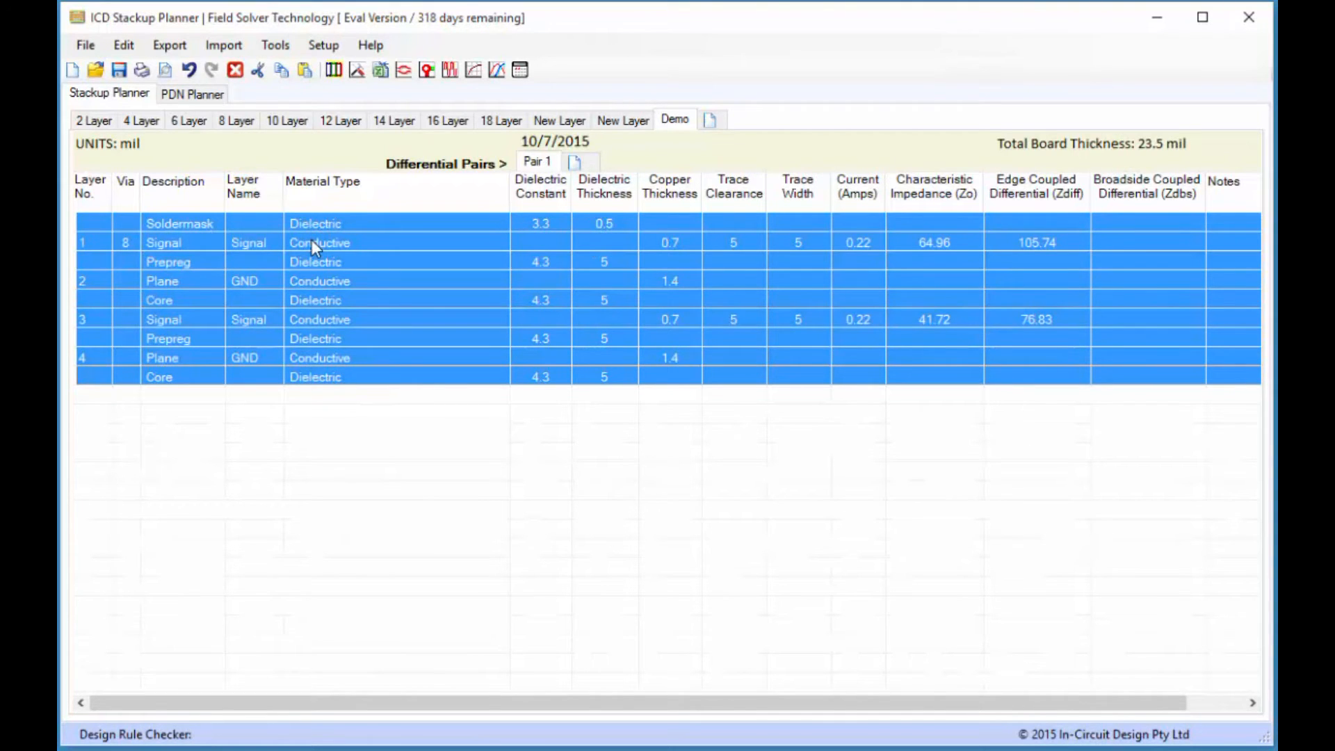
right_click(330, 384)
left_click(407, 621)
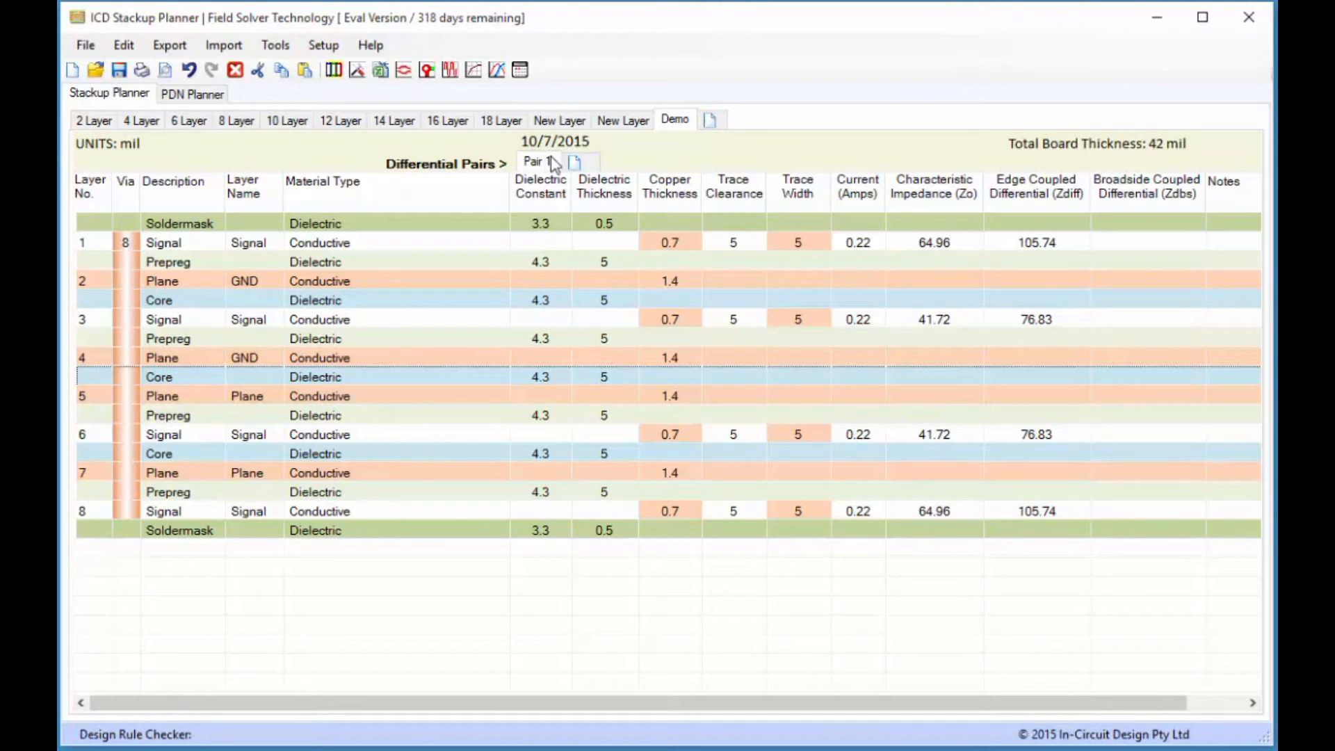
Add a new differential pair to the Demo stackup and switch back to Pair 1
left_click(579, 164)
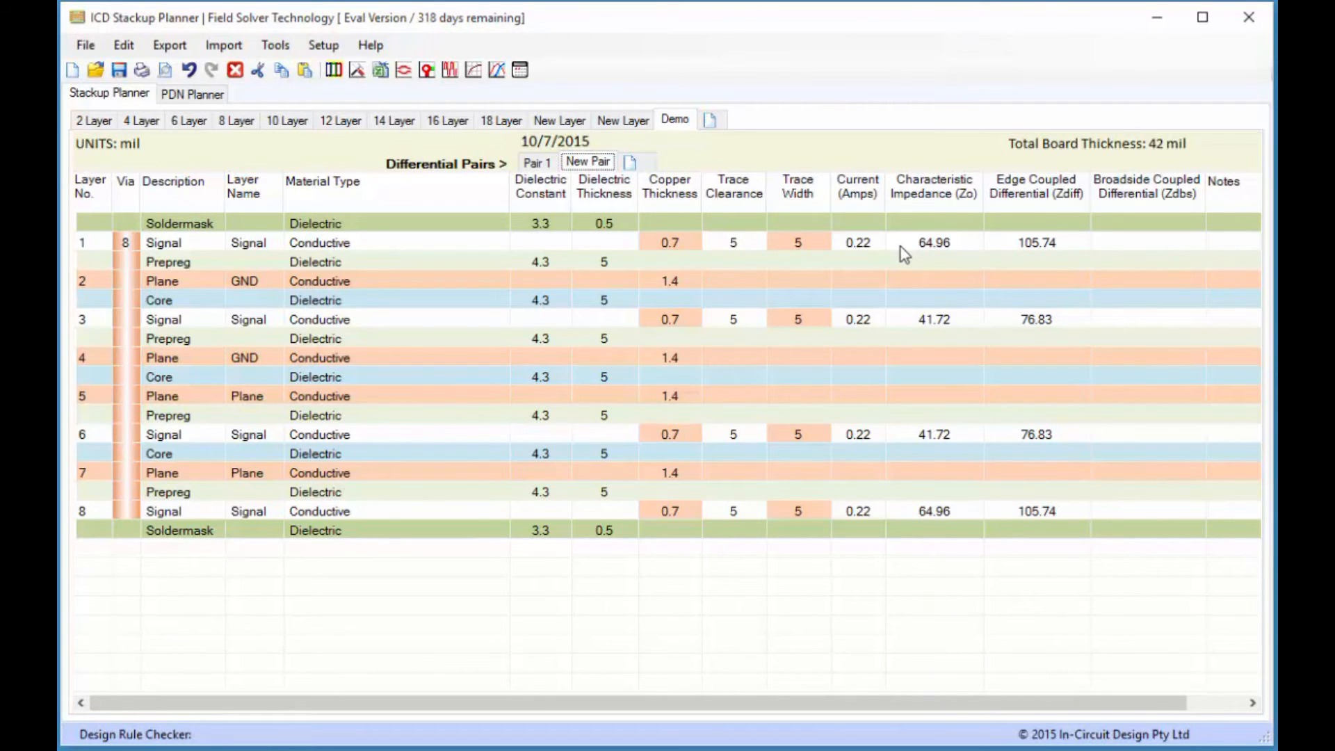
left_click(541, 162)
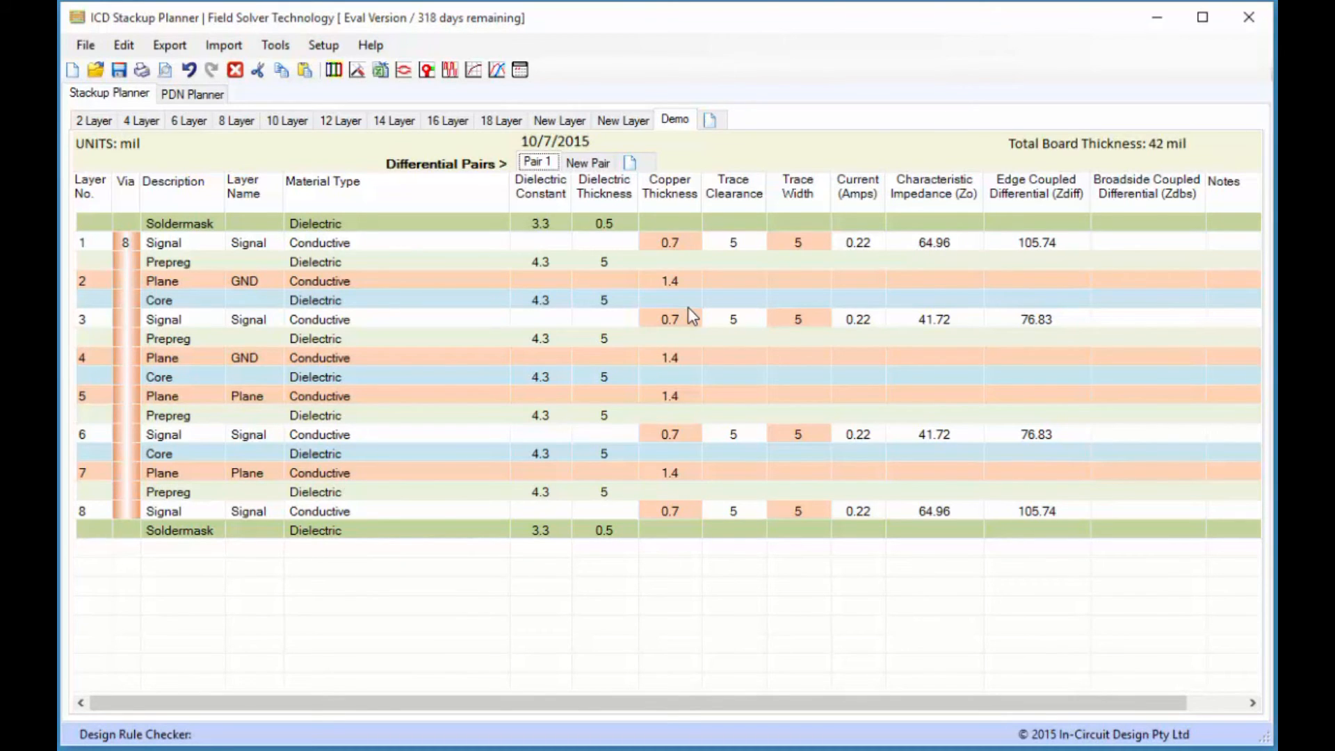
Try a trace clearance of 8 mil on signal layer 1 of Pair 1, and set it back to 5 mil
left_click(744, 247)
left_click(744, 244)
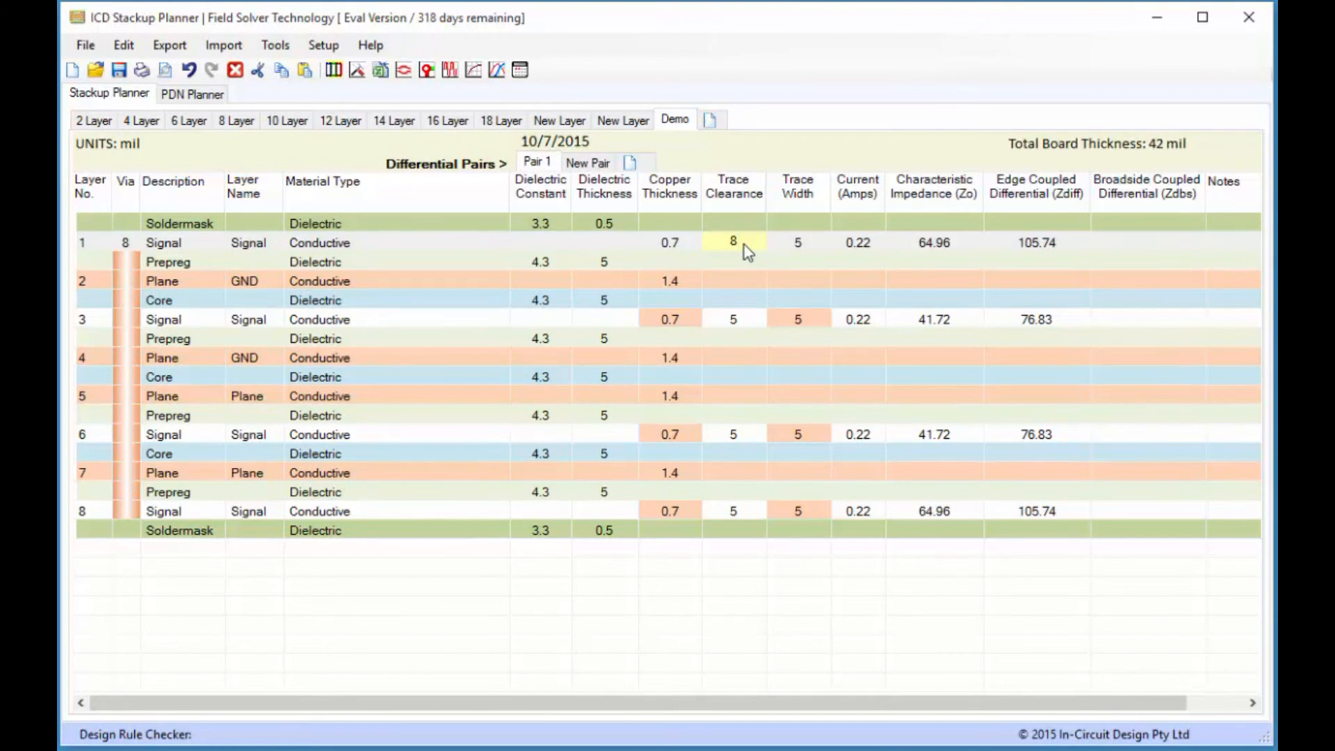
type("8")
key("Return")
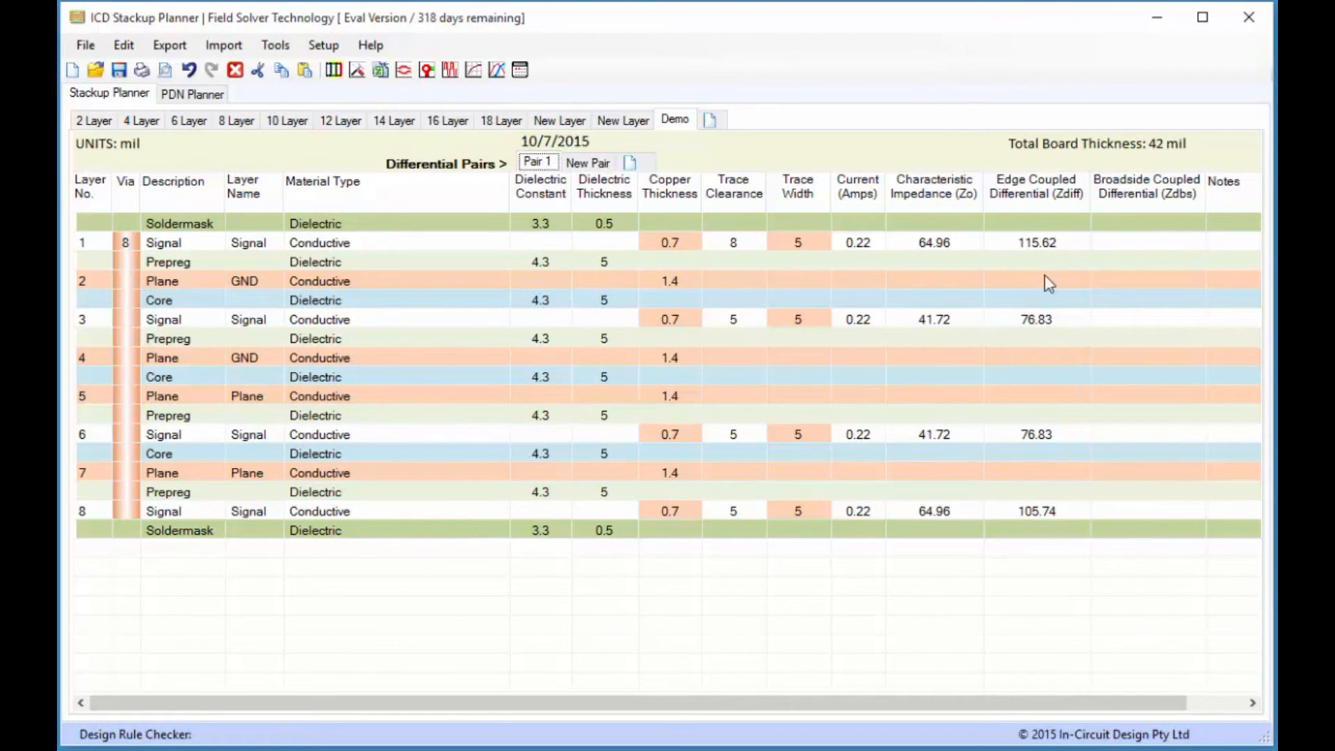
double_click(741, 244)
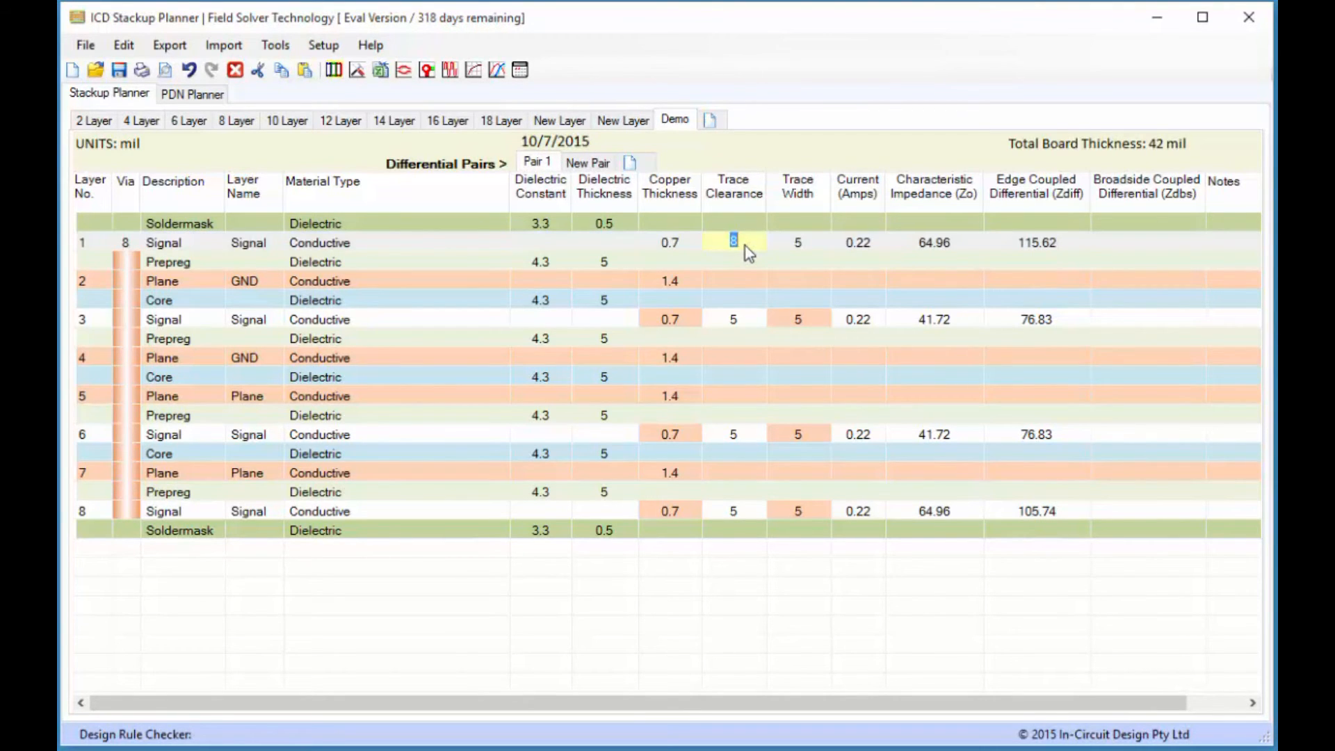
type("5")
key("Return")
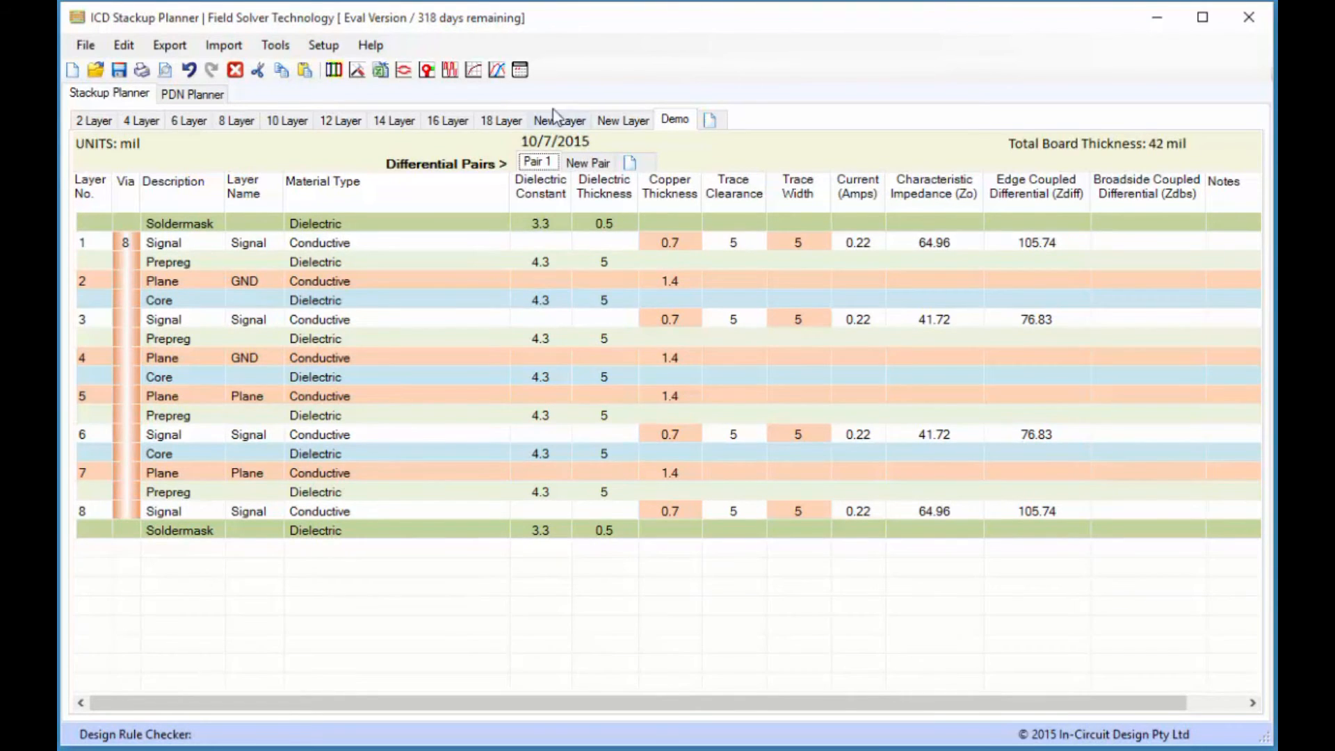
Review the signal layer's impedance plots for trace width, trace thickness, trace clearance and differential coupling, enlarging the plot window before closing it
left_click(476, 71)
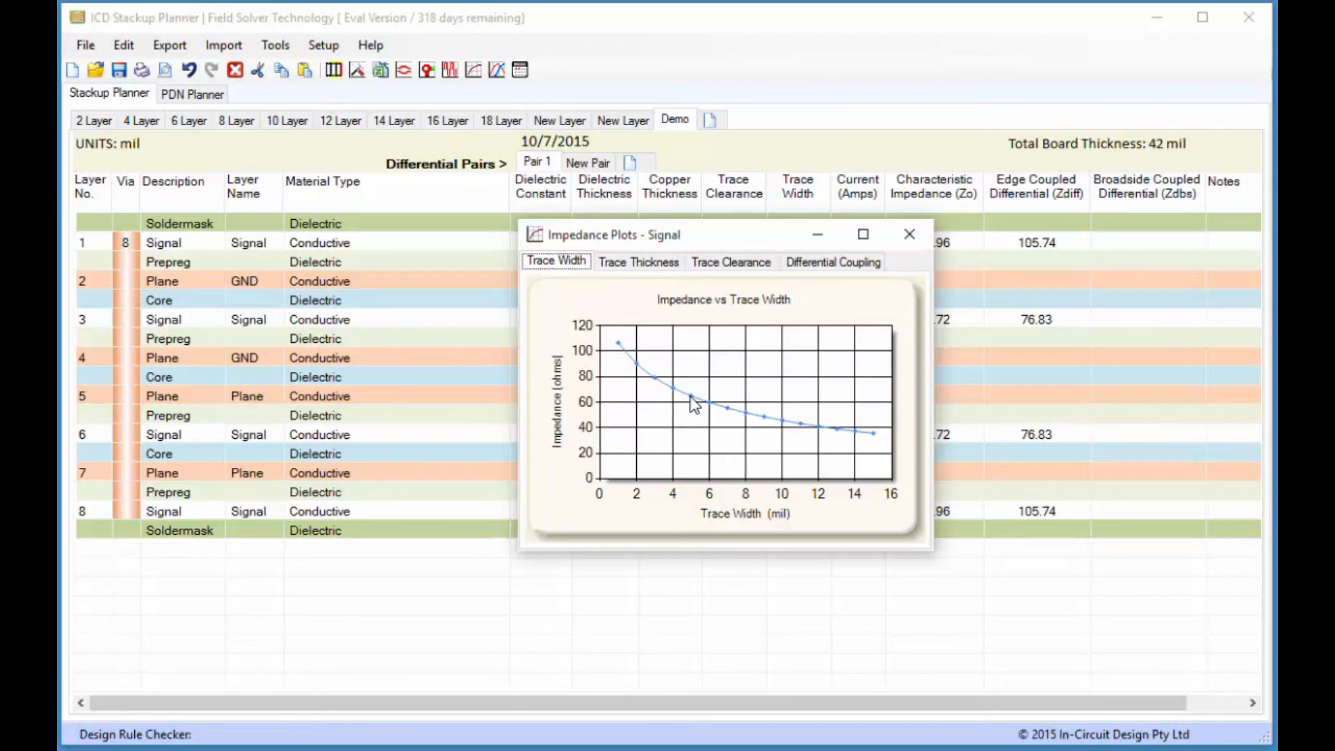
left_click(622, 272)
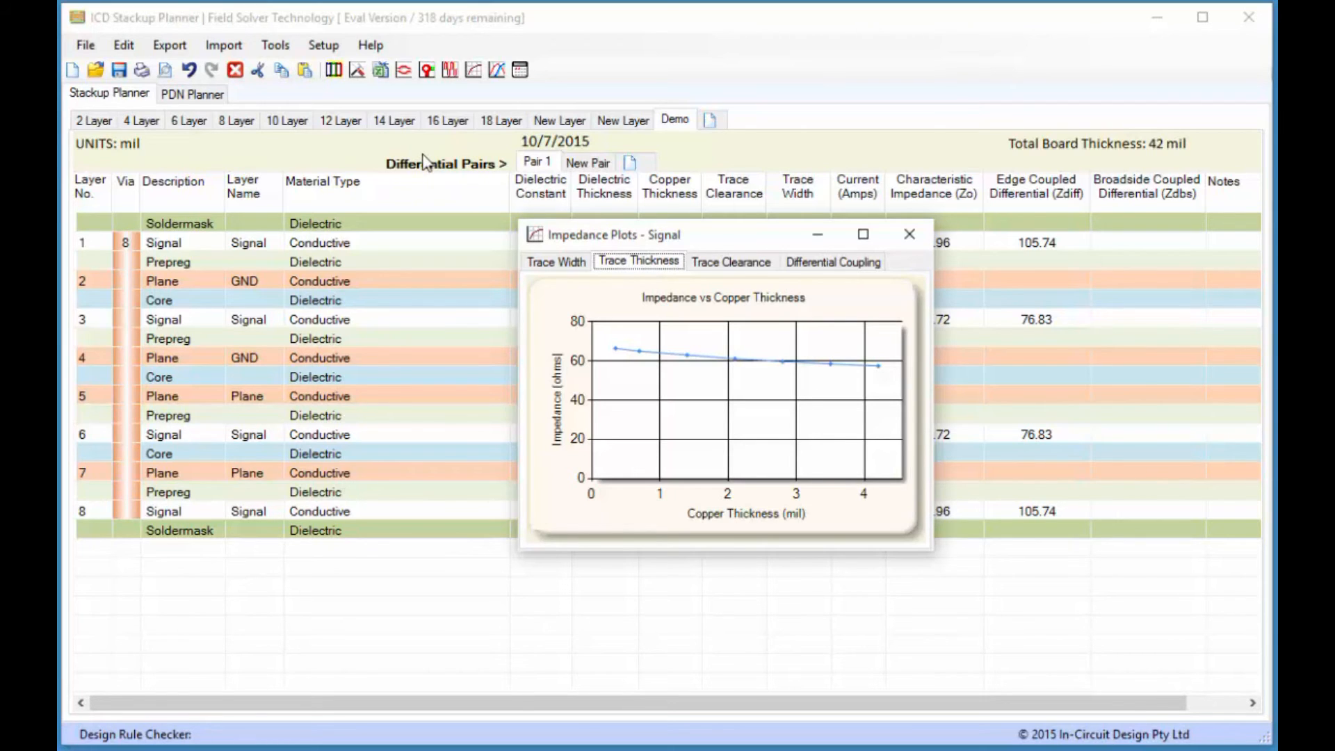
left_click(739, 268)
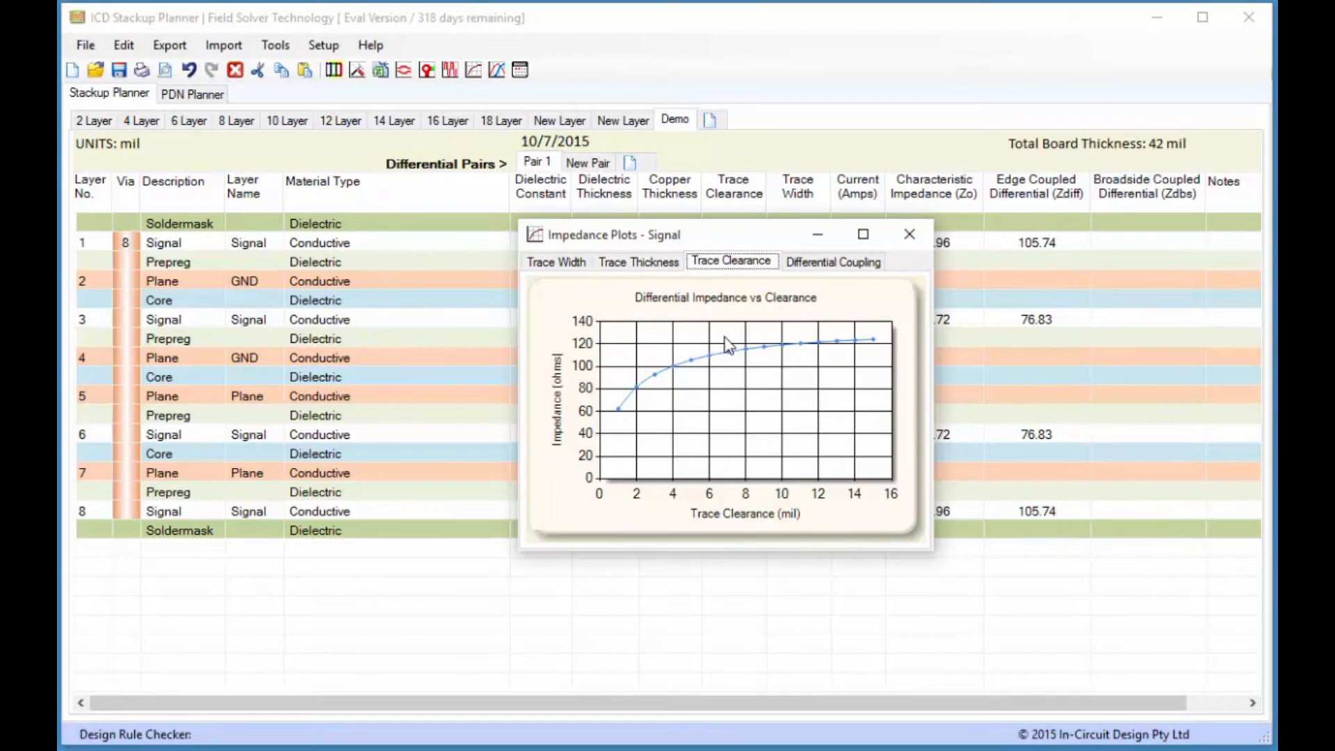
left_click(834, 268)
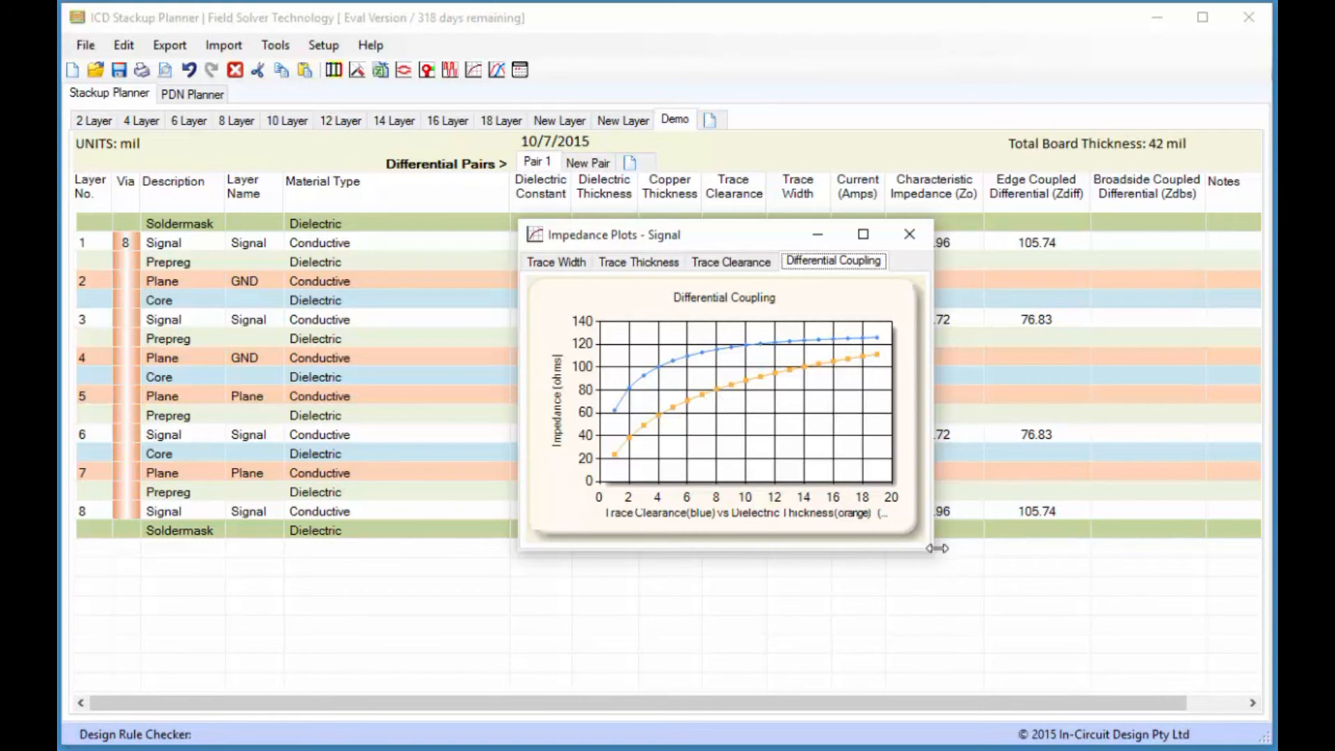
left_click_drag(932, 553, 1116, 615)
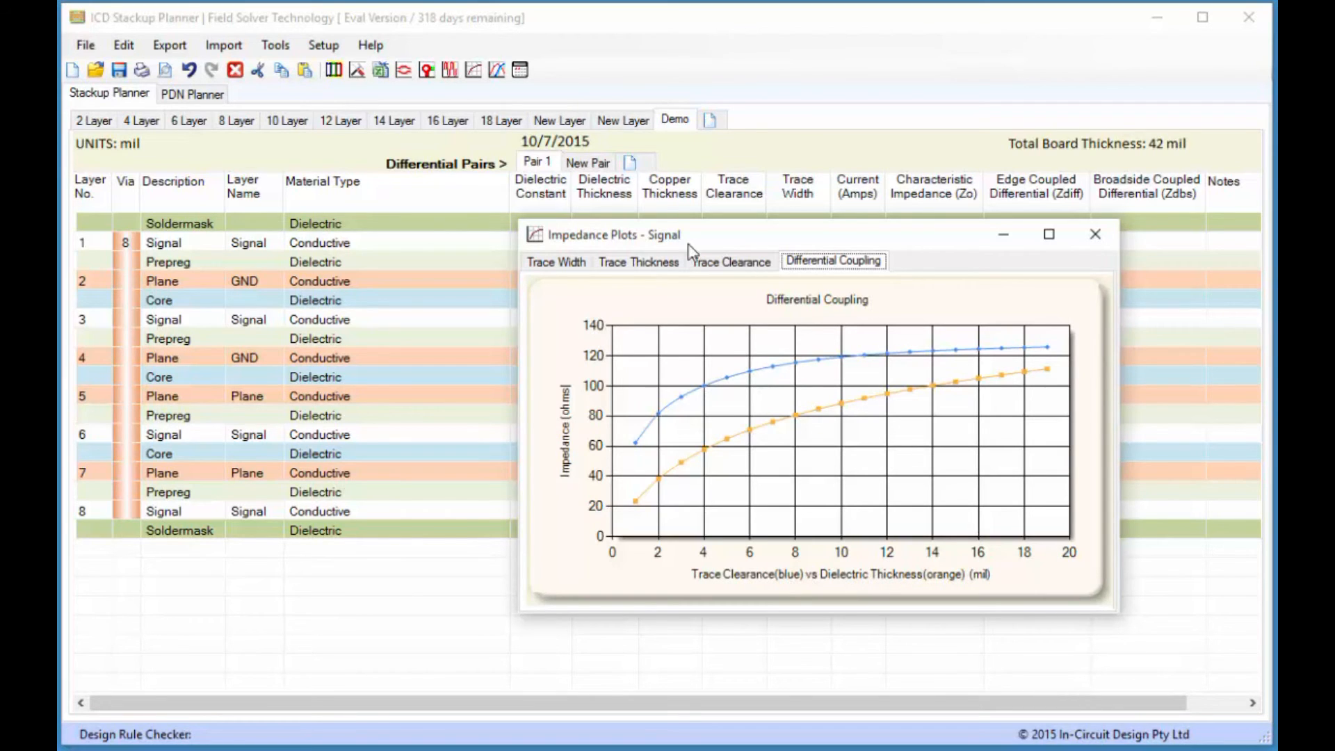
left_click_drag(907, 244, 728, 262)
left_click(922, 252)
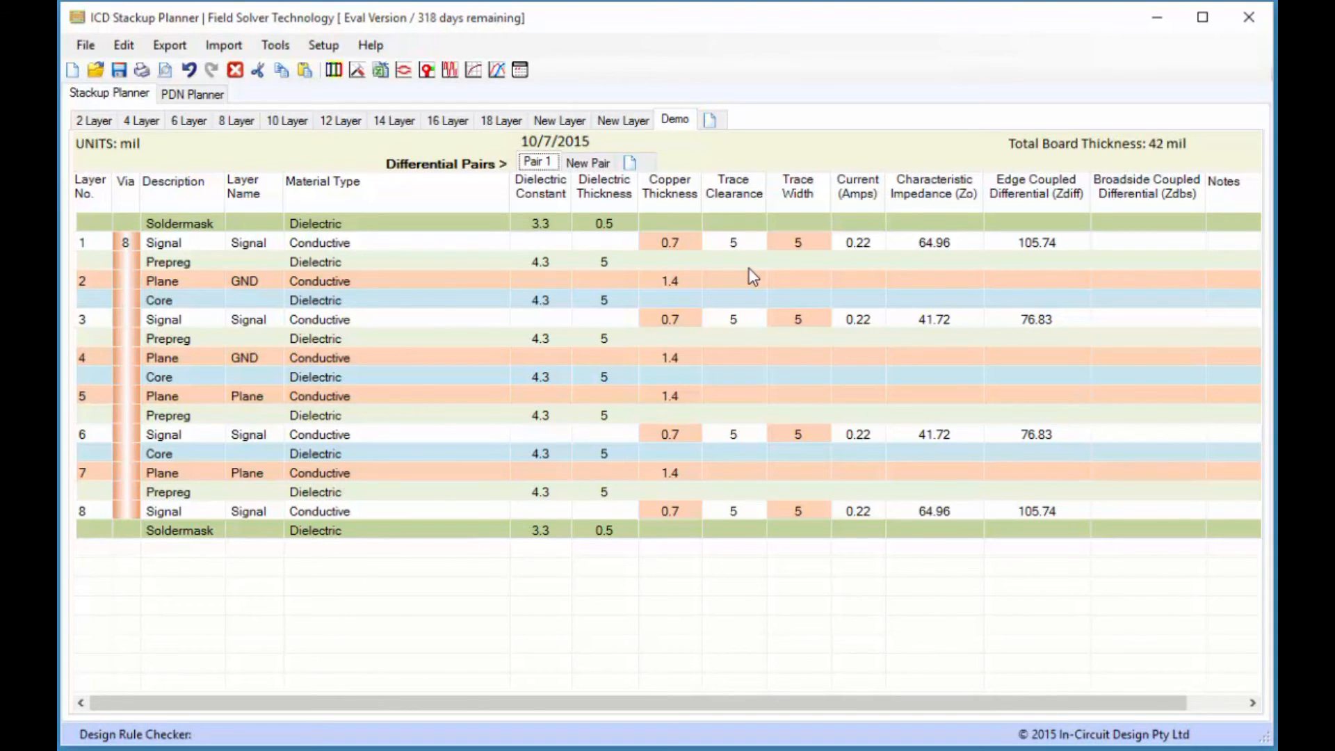
Try a dielectric thickness of 10 mil on the prepreg below signal layer 1, and set it back to 5 mil
left_click(610, 264)
left_click(611, 260)
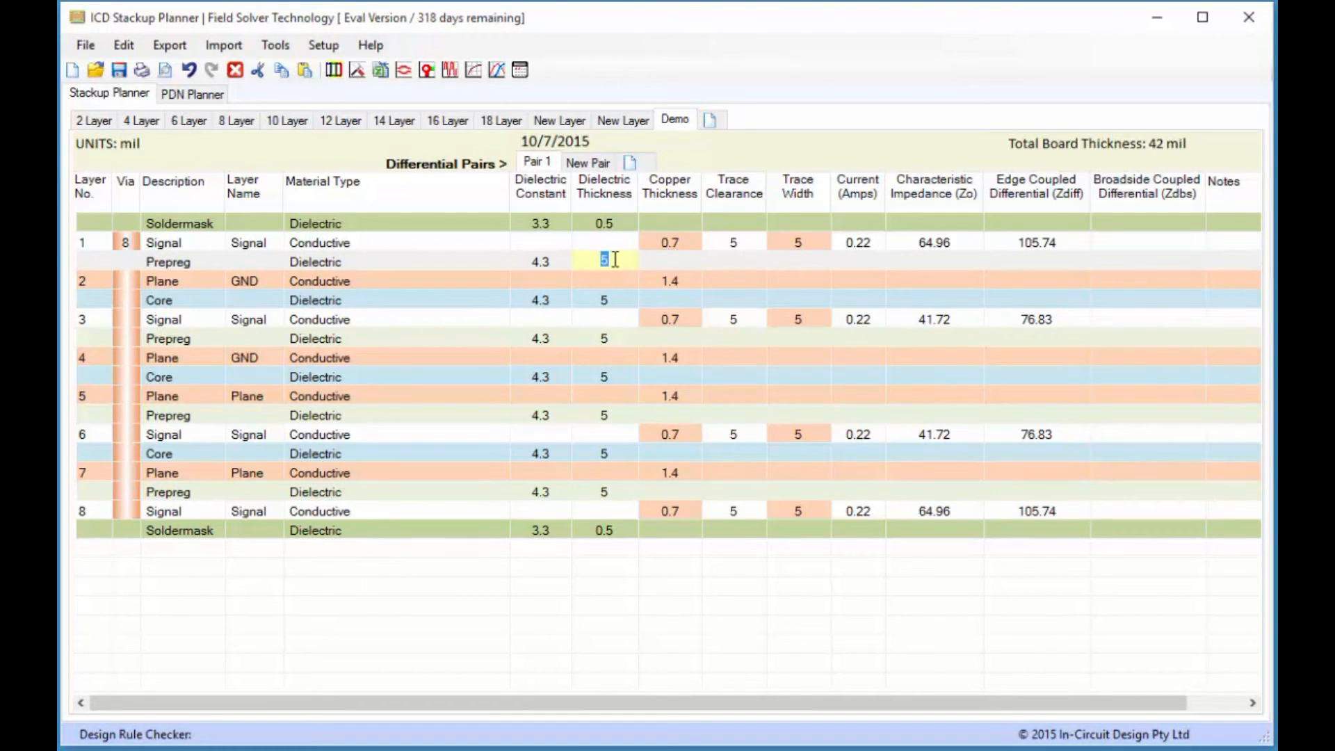
type("10")
key("Return")
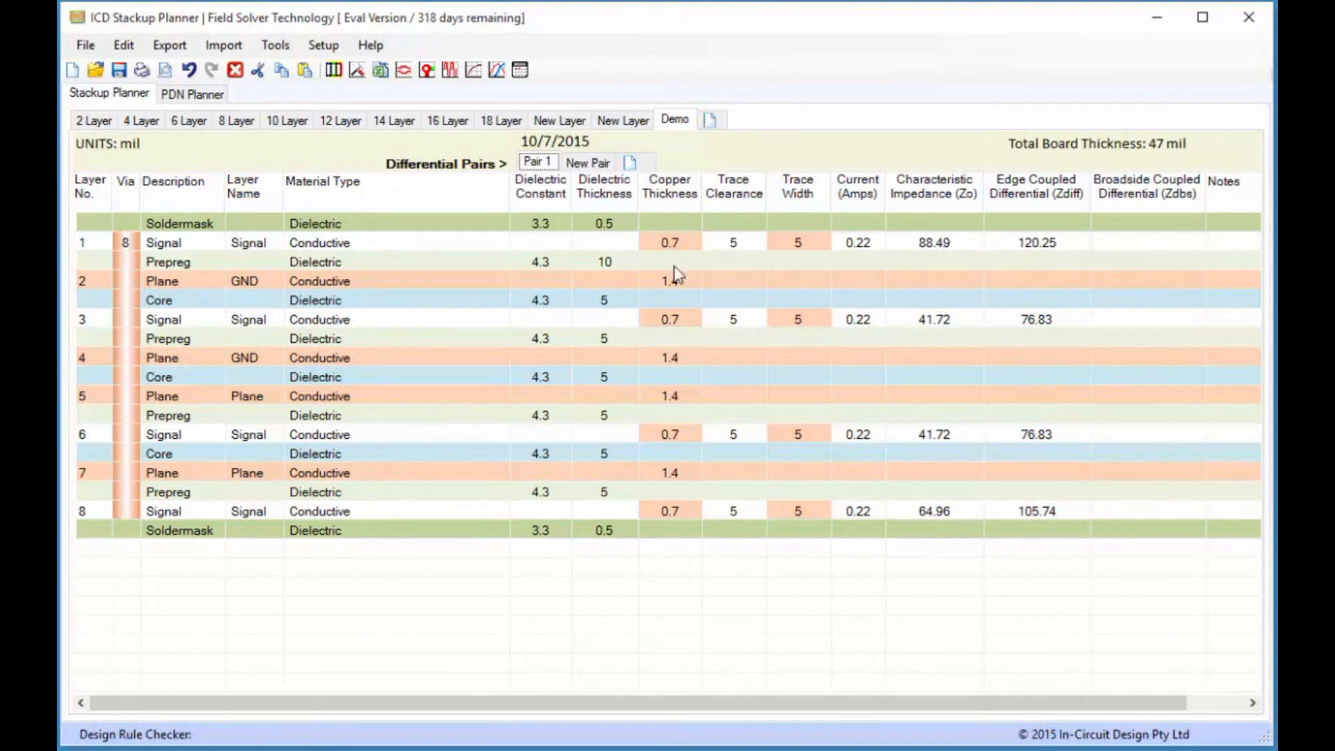
left_click(619, 264)
left_click(619, 264)
type("5")
key("Return")
Set the copper thickness of signal layers 1 and 3 to 1.4 mil
left_click(671, 241)
left_click(673, 242)
type("1")
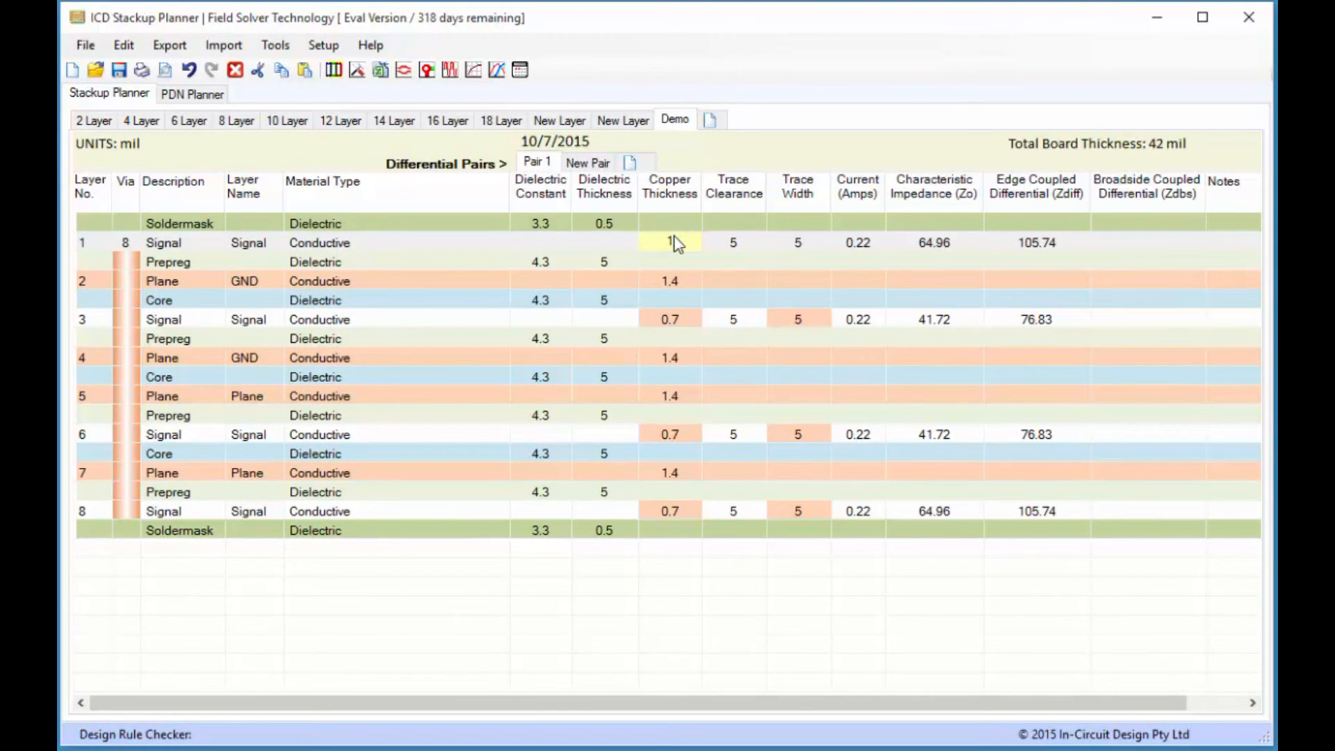
type(".4")
left_click(676, 322)
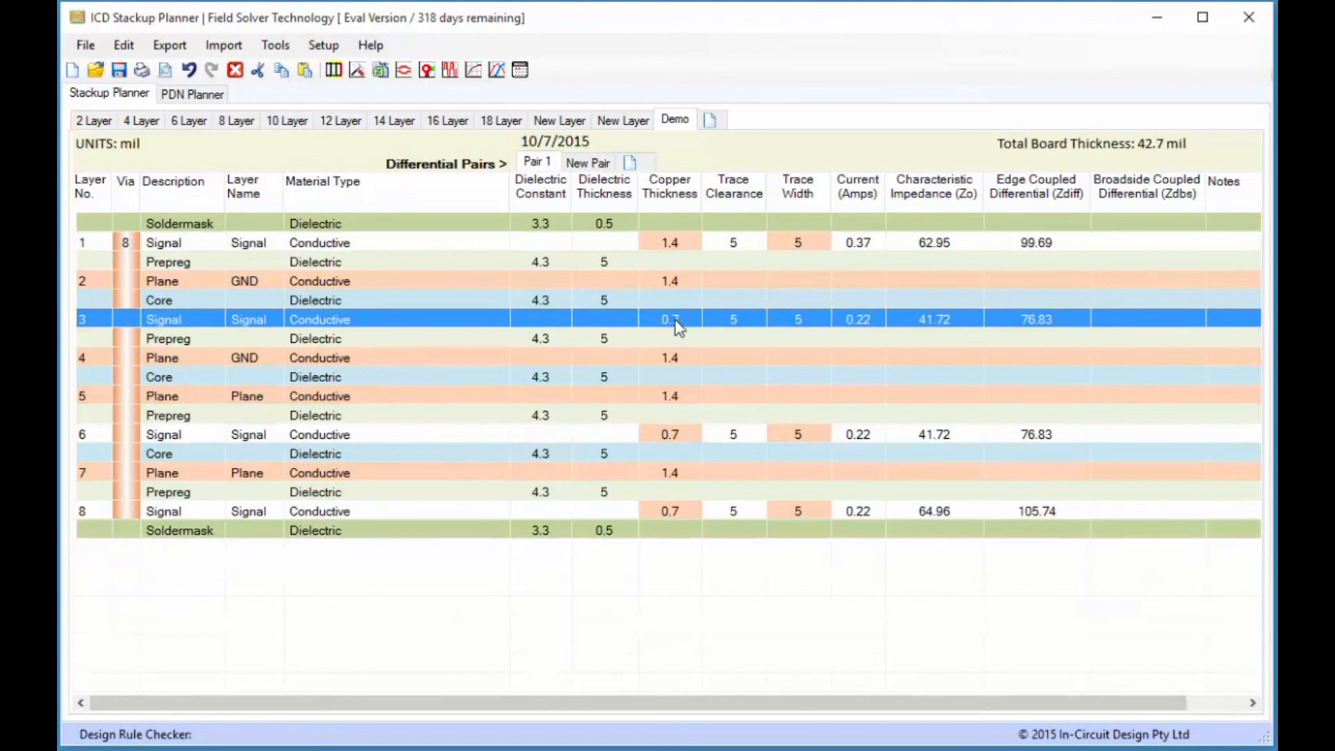
left_click(678, 326)
type("1")
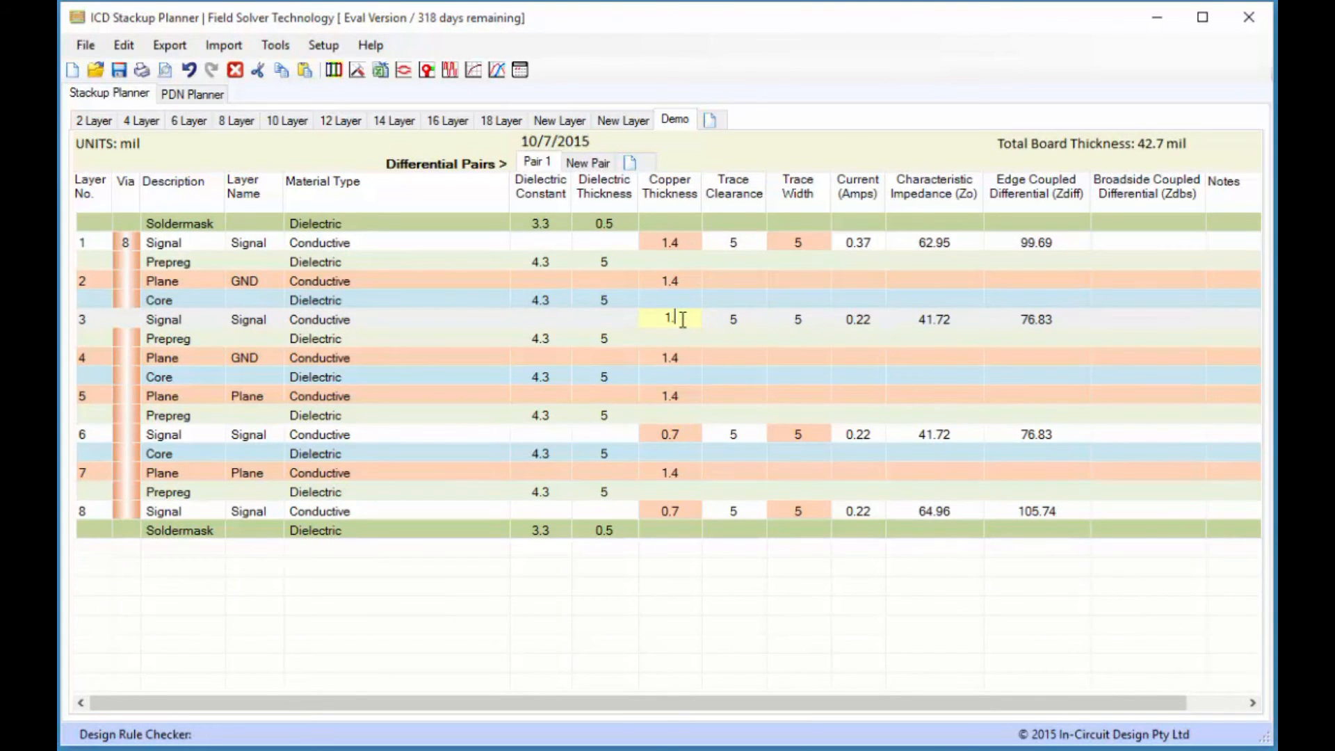
type(".4")
Set the copper thickness of signal layers 6 and 8 to 1.4 mil
left_click(678, 435)
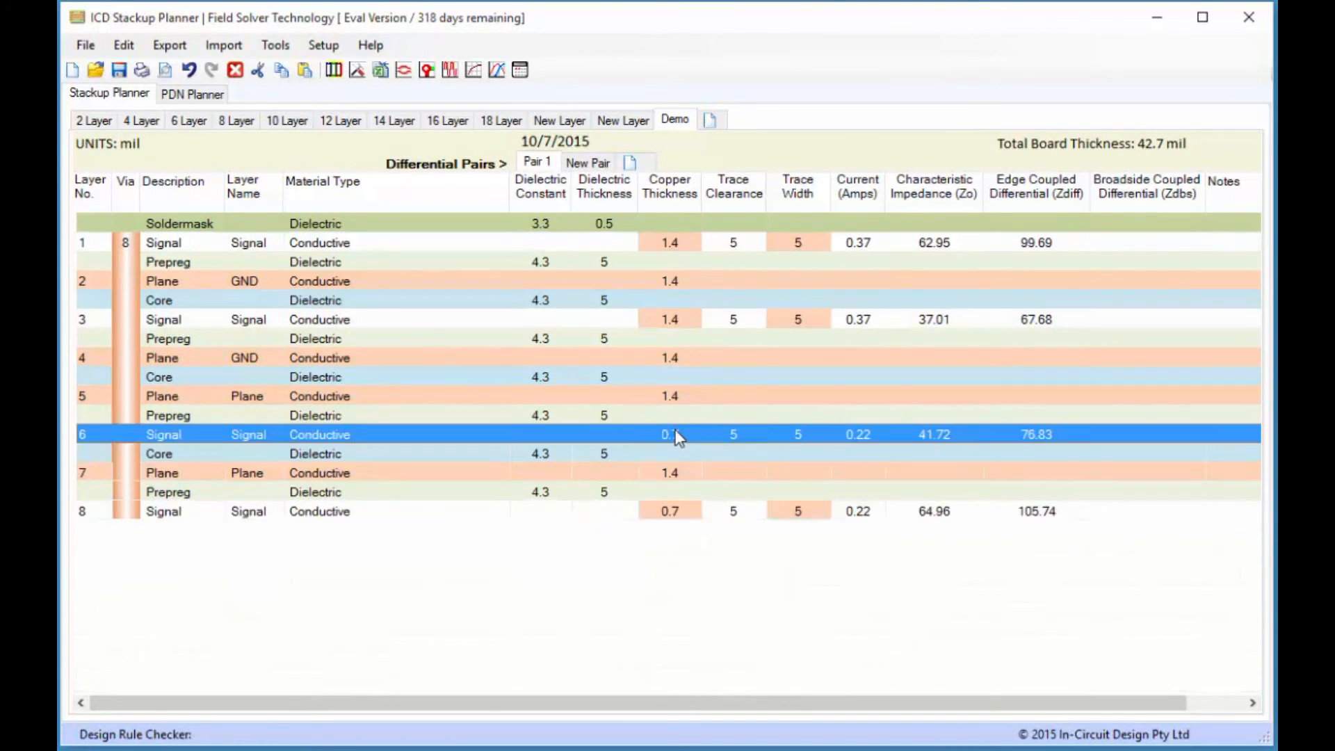
left_click(680, 431)
type("1.4")
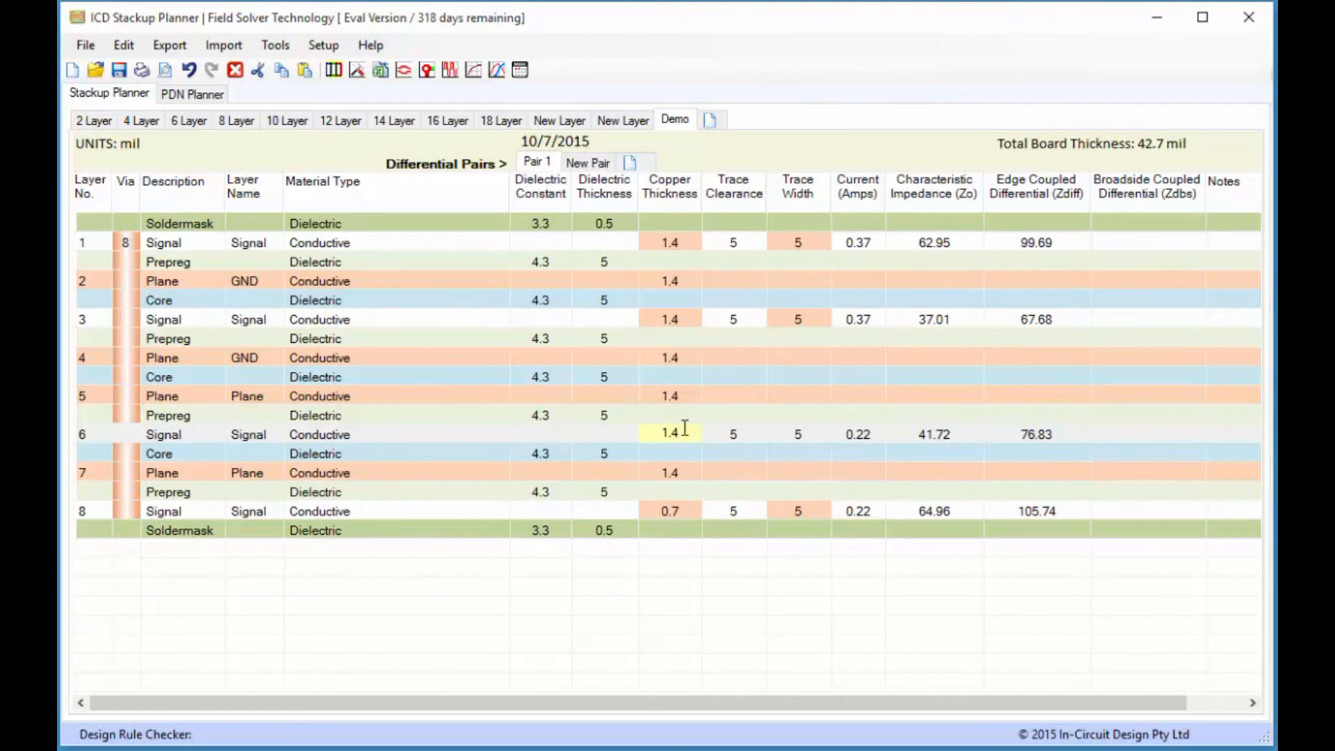
left_click(670, 511)
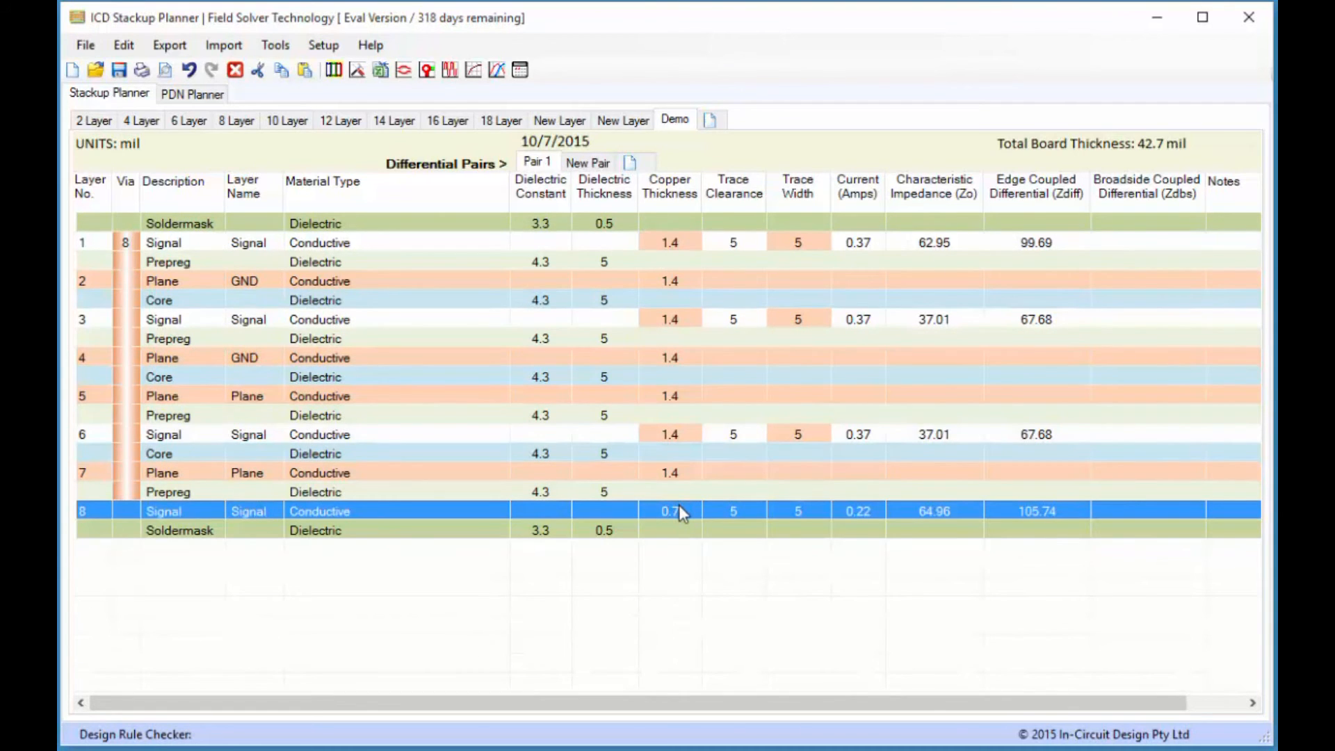
left_click(679, 510)
type("1.")
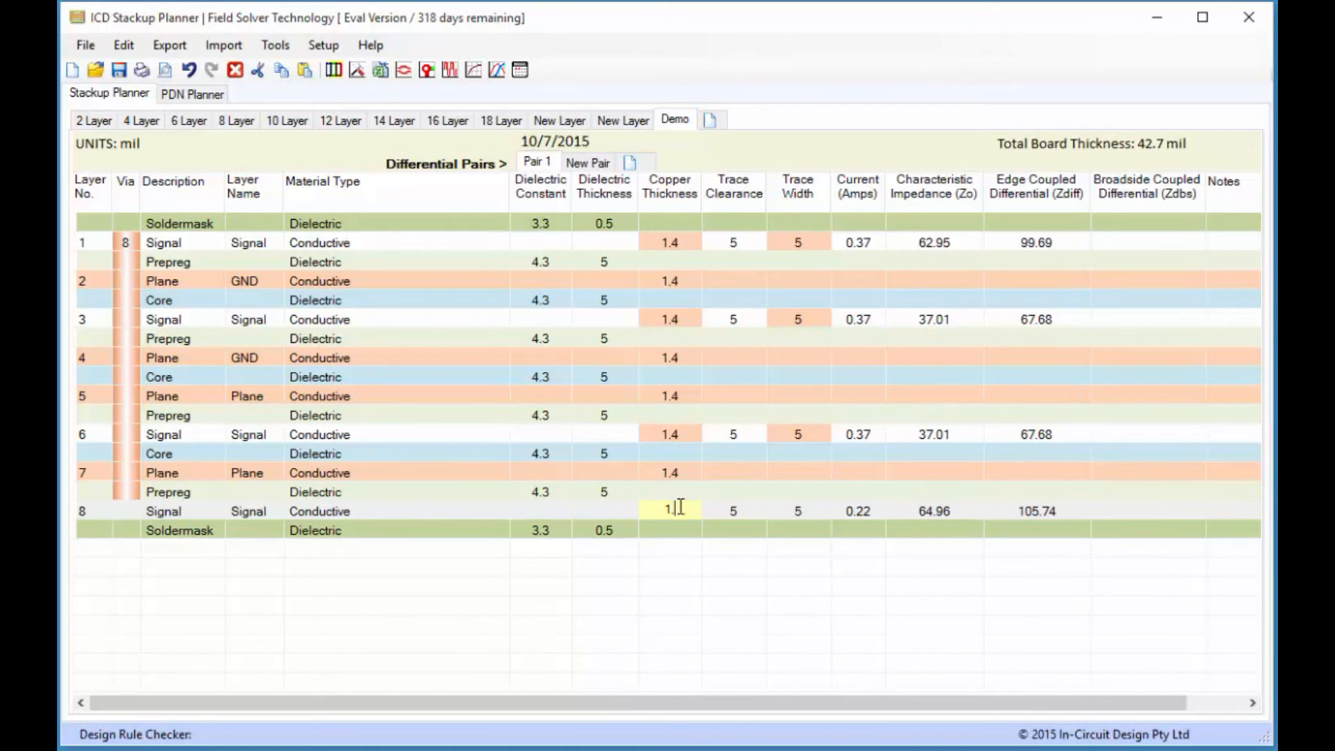
type("4")
key("Return")
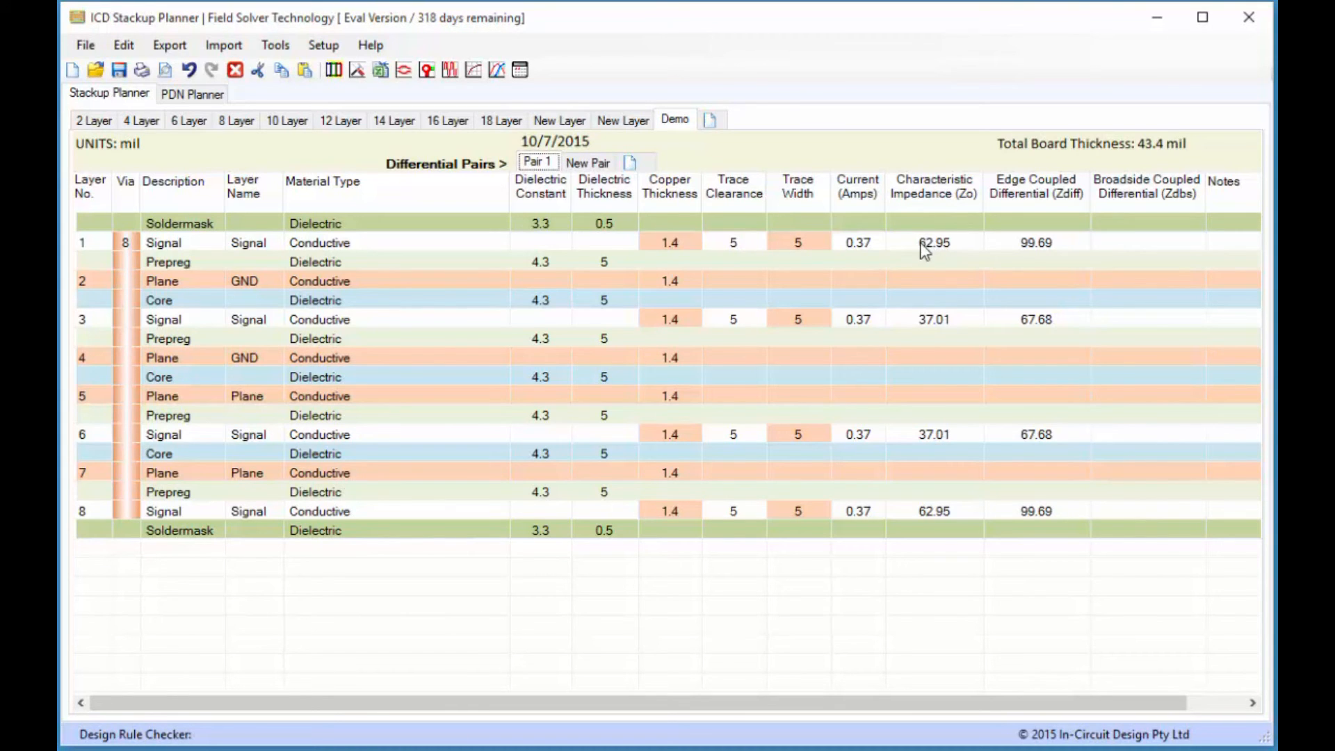
Set the trace width of signal layer 1 to 6 mil
left_click(798, 245)
left_click(799, 245)
type("6")
key("Return")
Add a second enabled via span to the via span definitions, starting at layer 1 and stopping at layer 3
left_click(429, 71)
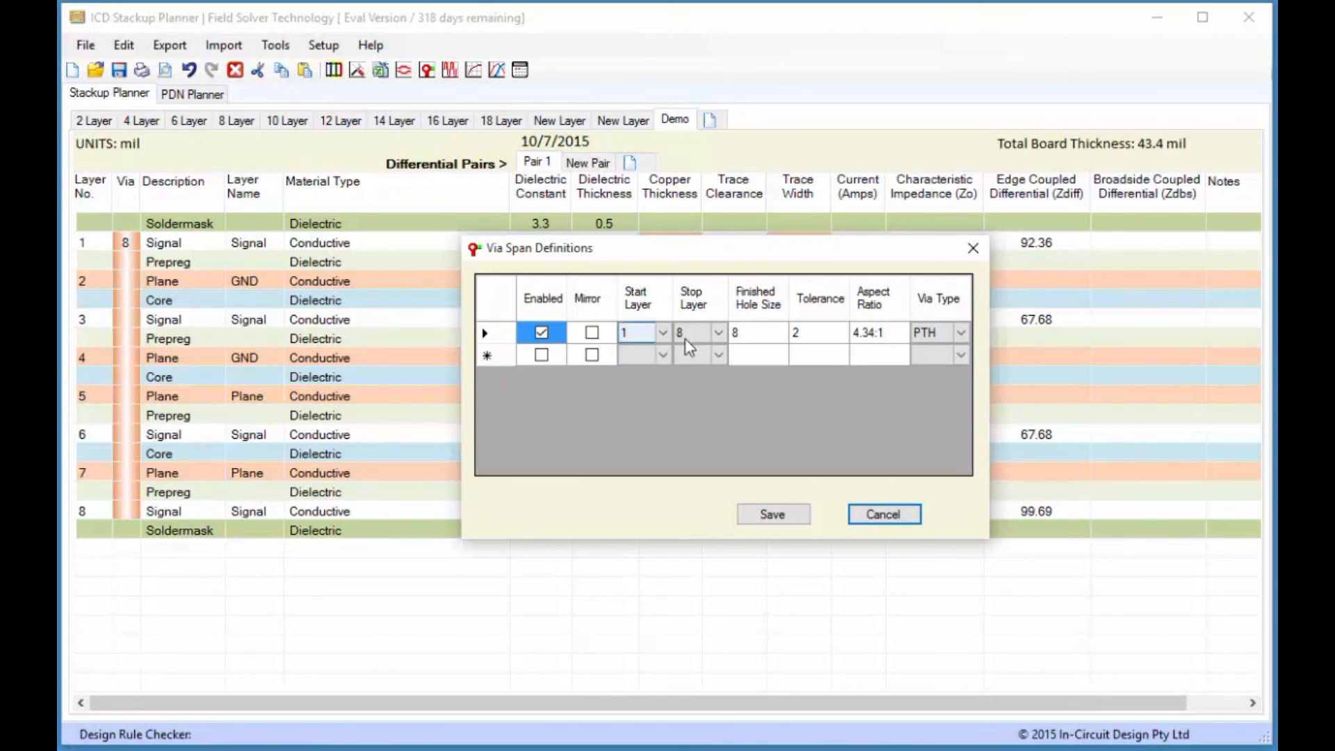
left_click(932, 337)
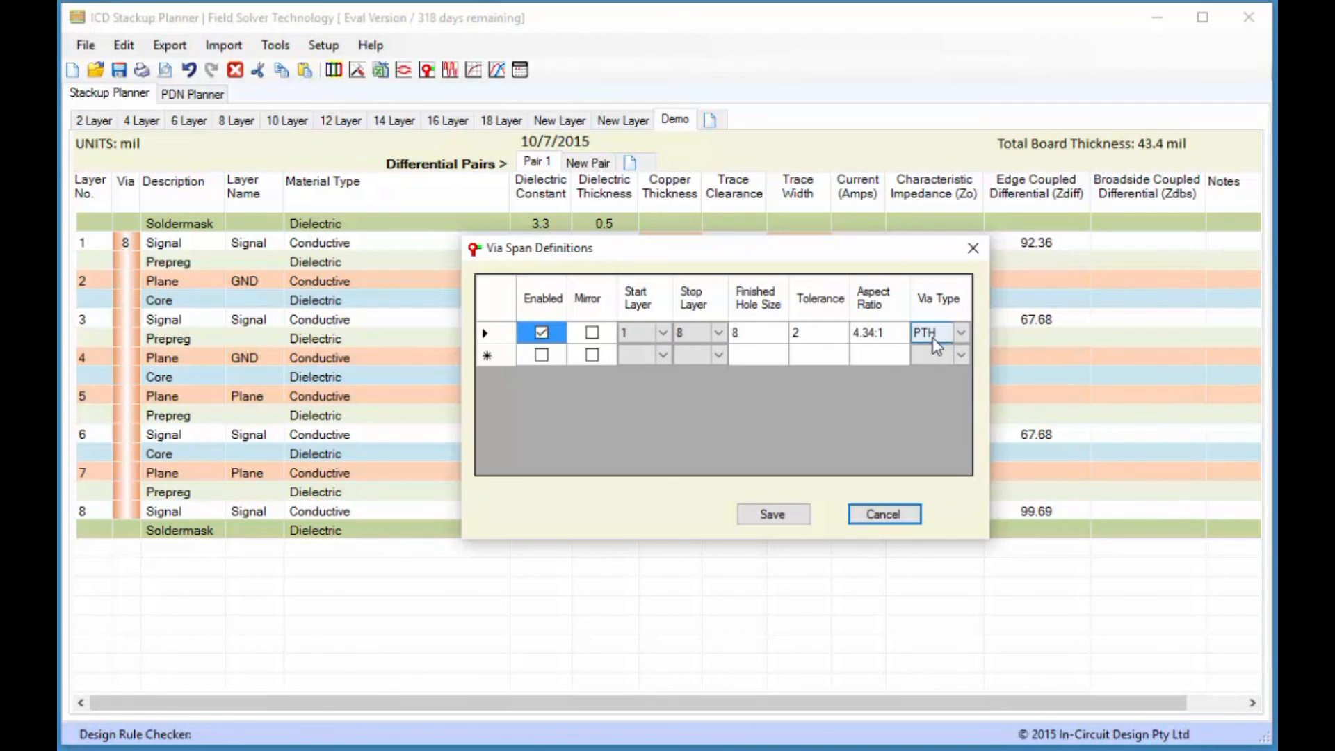
left_click(542, 355)
left_click(664, 354)
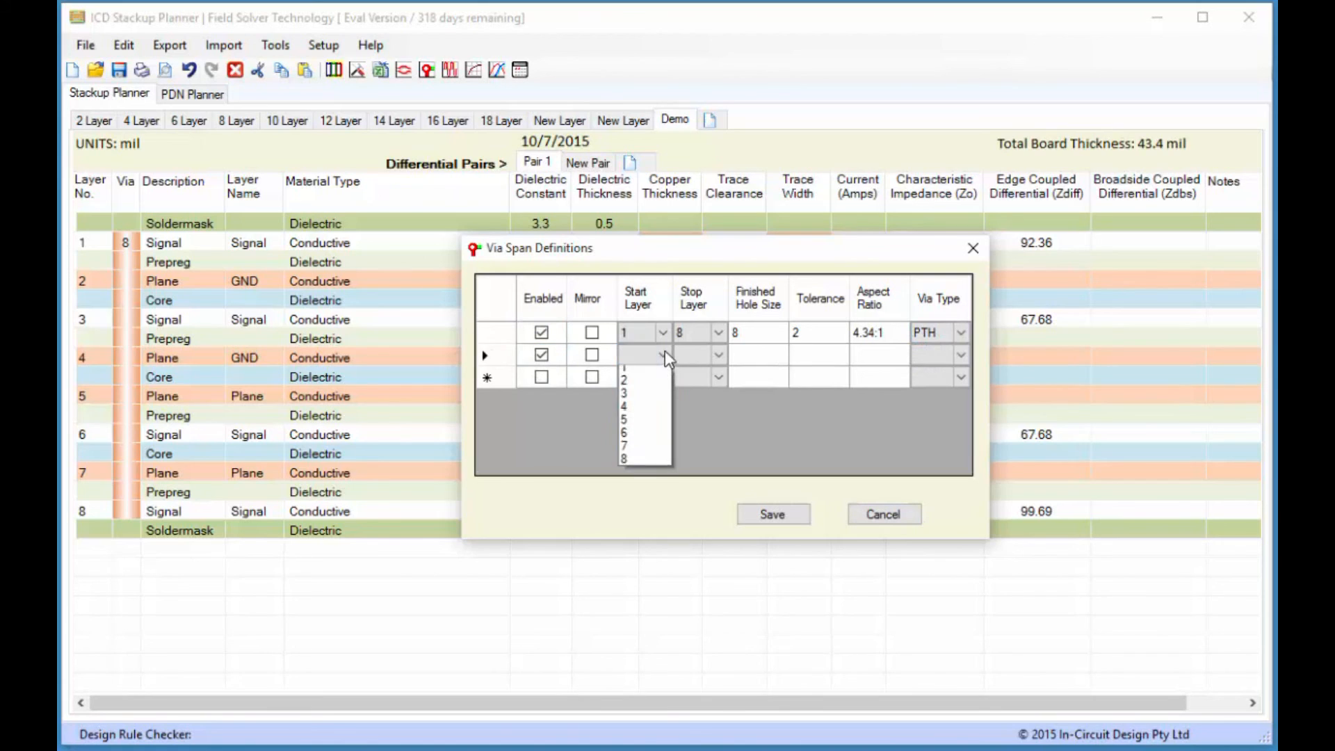
left_click(644, 372)
left_click(716, 356)
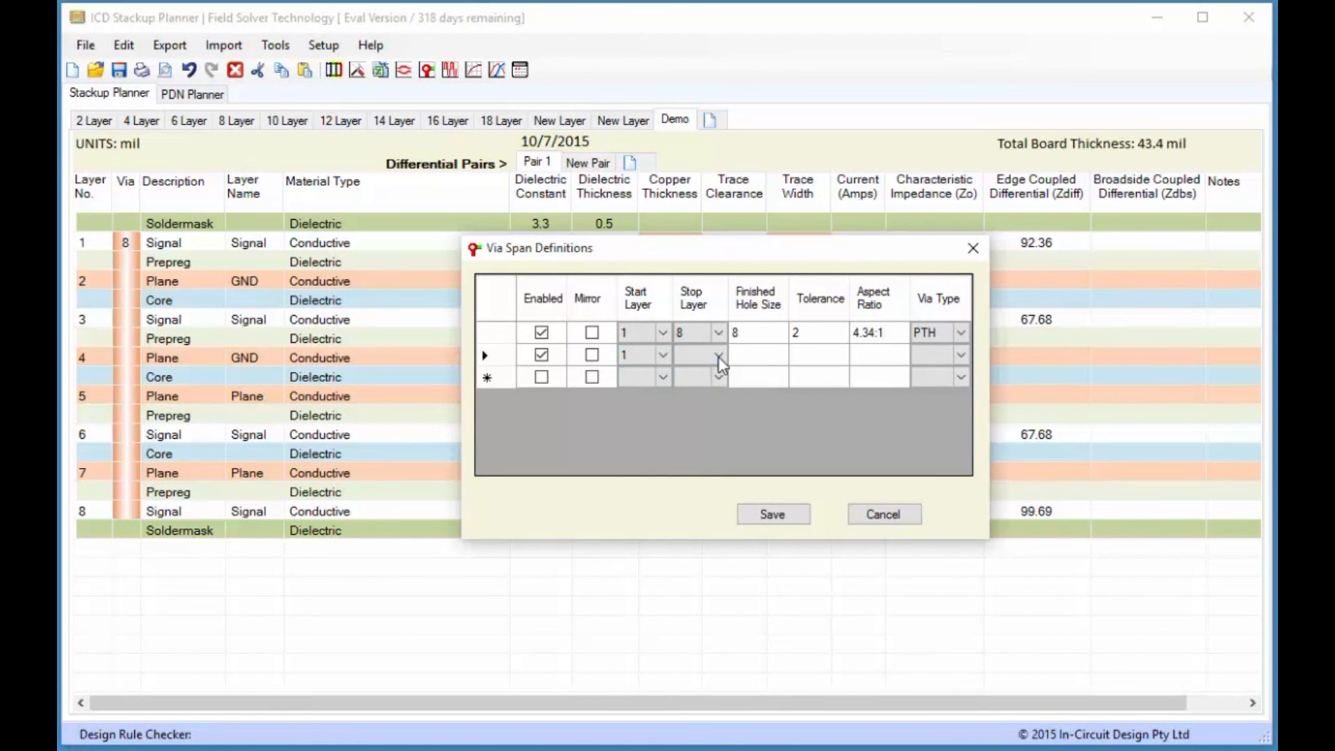
left_click(699, 400)
Set the layer 1 to 3 via's finished hole size to 8, enable its mirroring and save the via spans
left_click(772, 361)
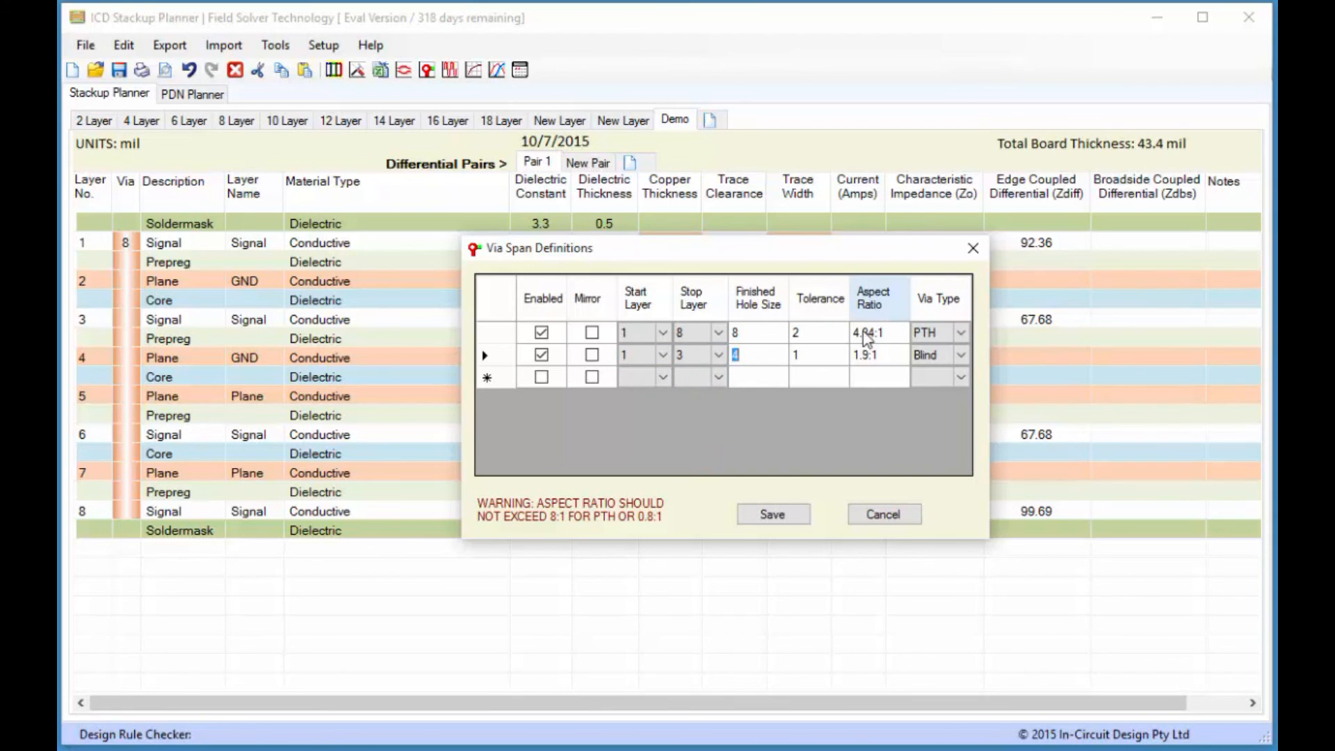
type("8")
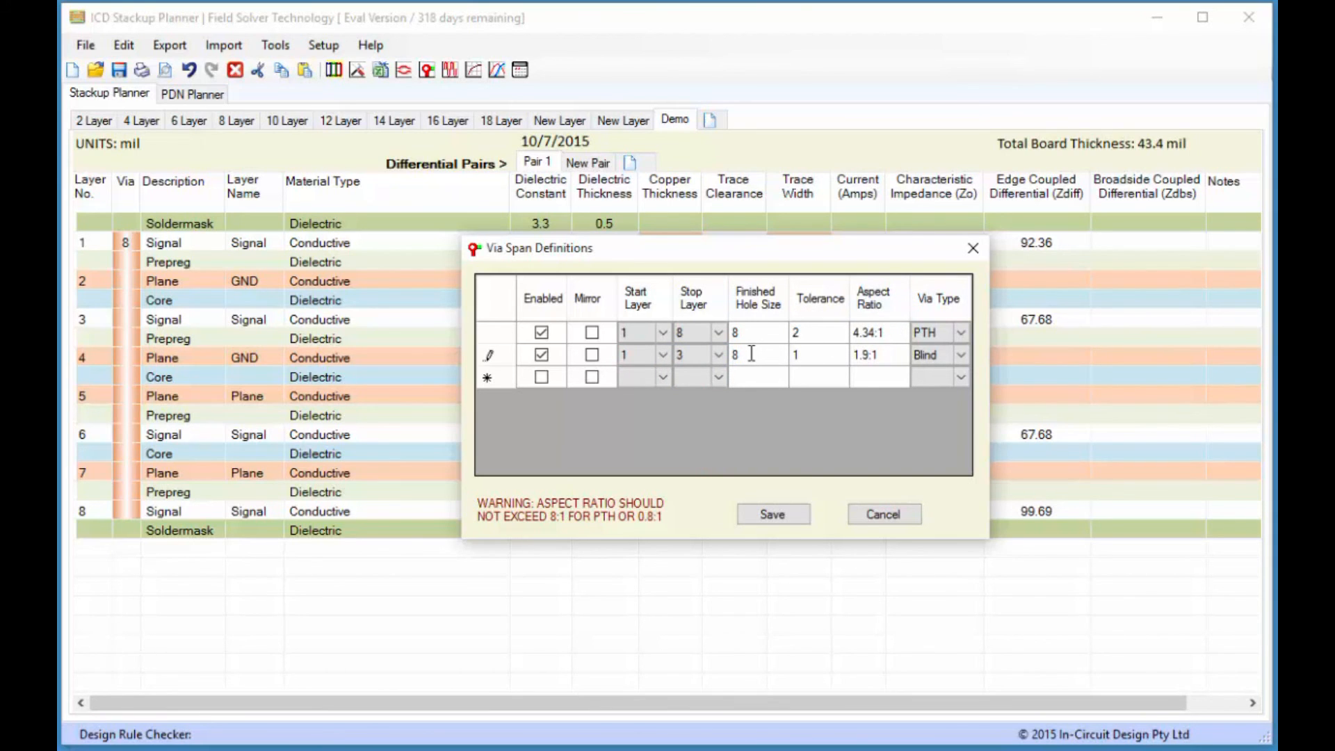
key("Tab")
left_click(591, 355)
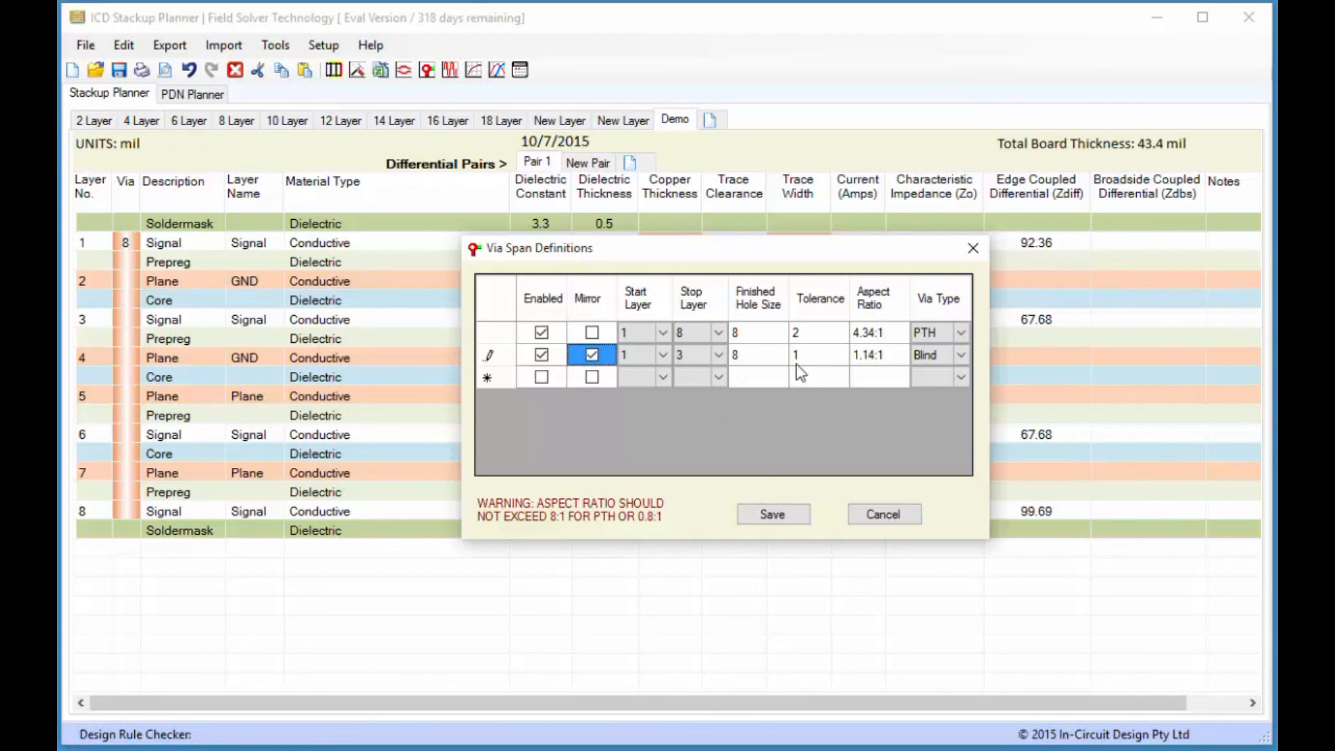
left_click(764, 514)
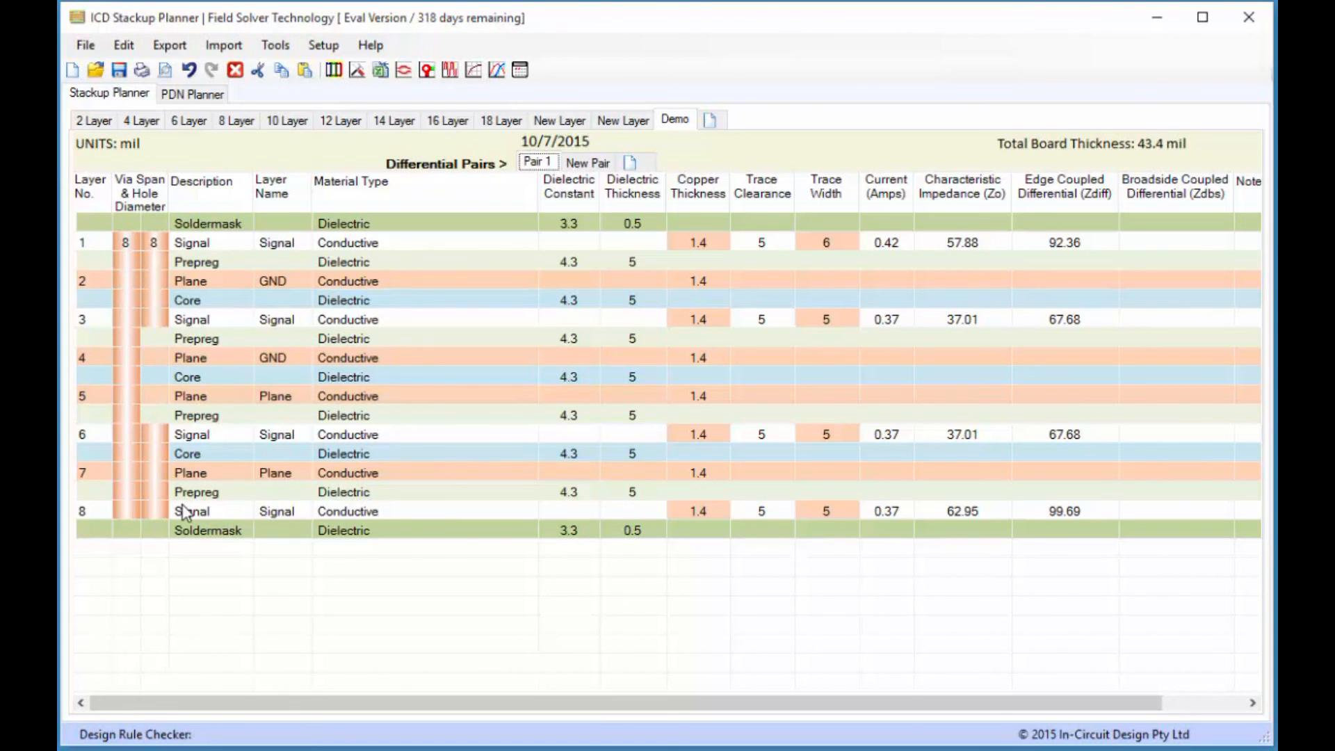
Bring up the list of EDA translator formats available for exporting the stackup
left_click(188, 47)
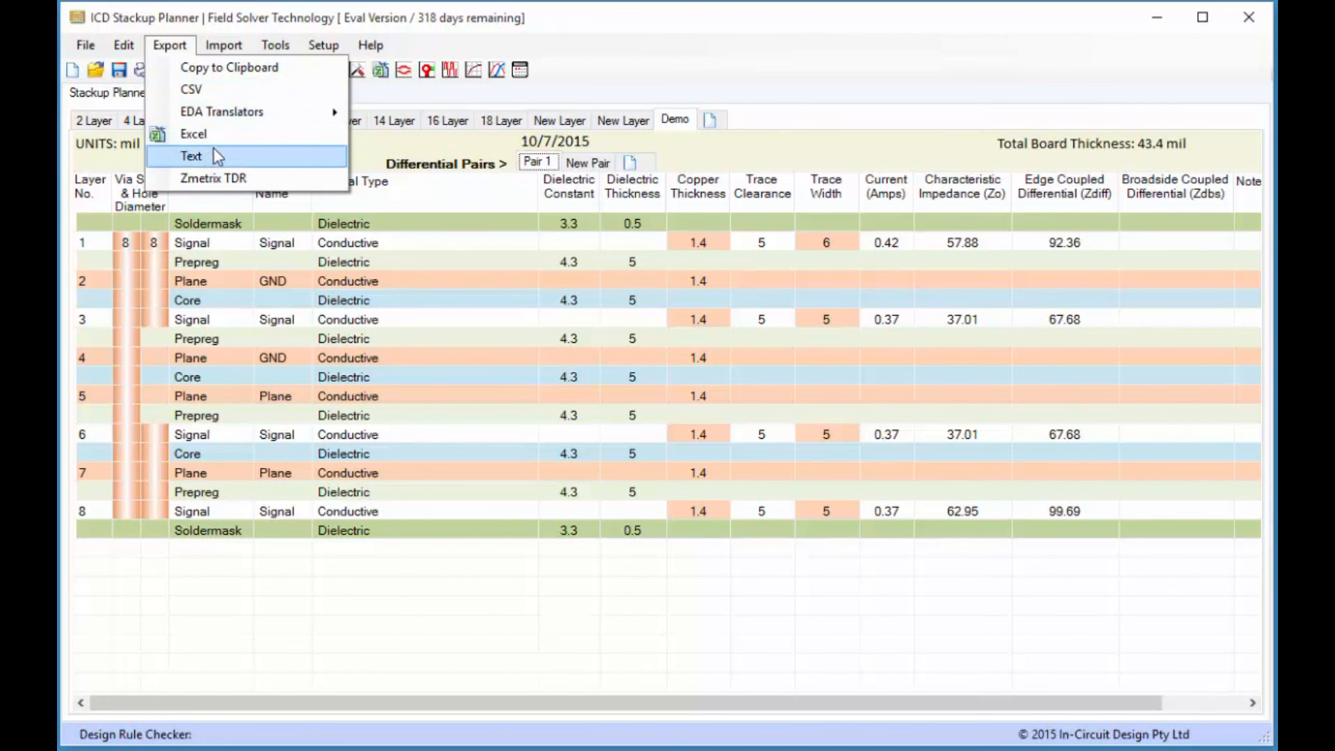
mouse_move(271, 122)
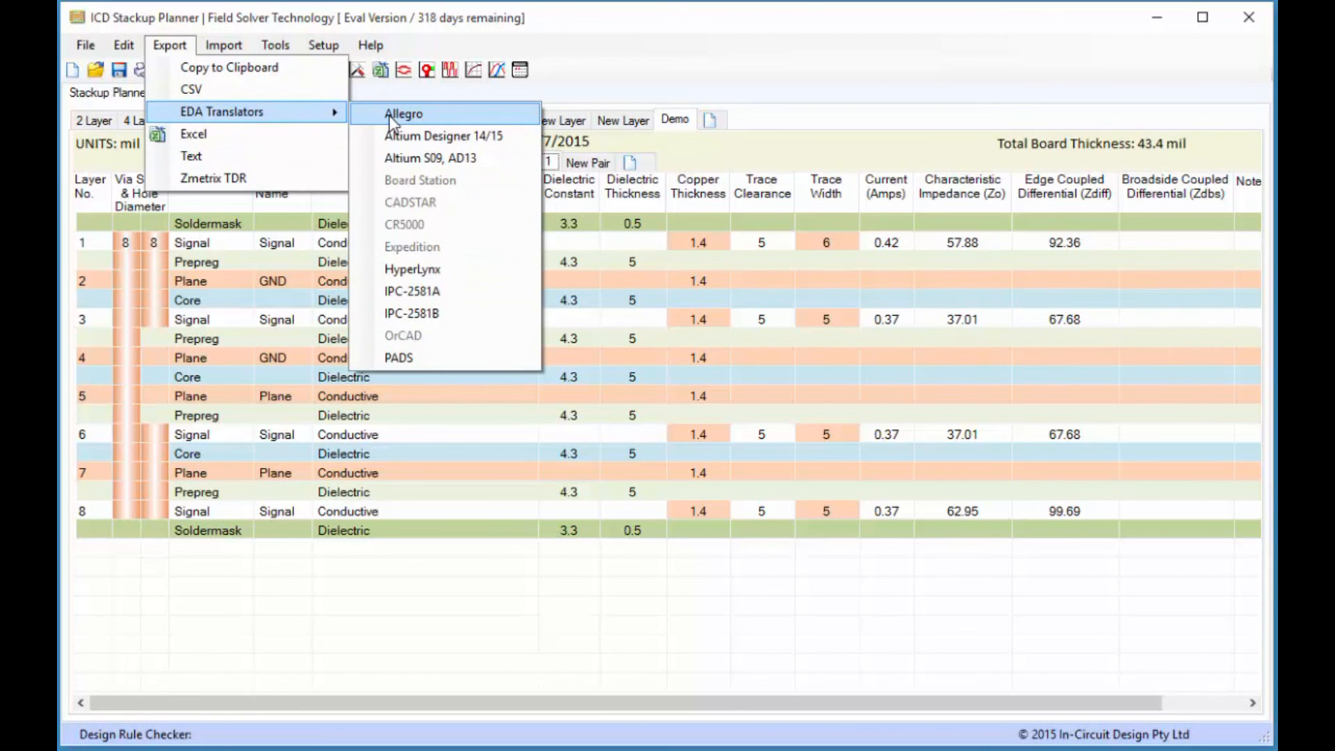